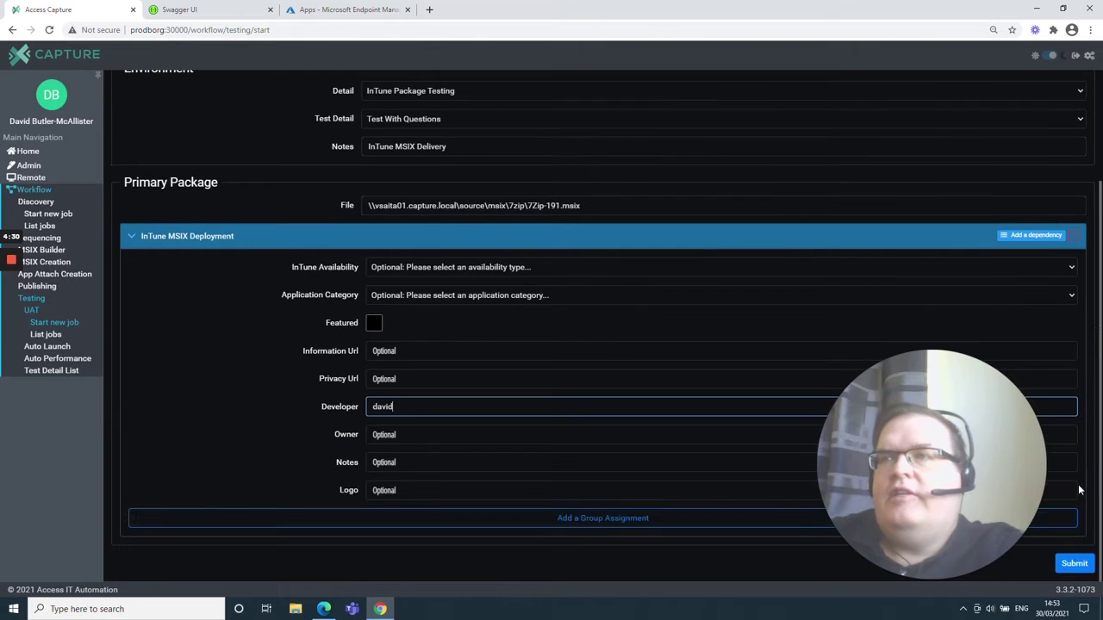
Submit the InTune MSIX testing job for 7Zip-191.msix and check the app list in Microsoft Endpoint Manager
left_click(1073, 564)
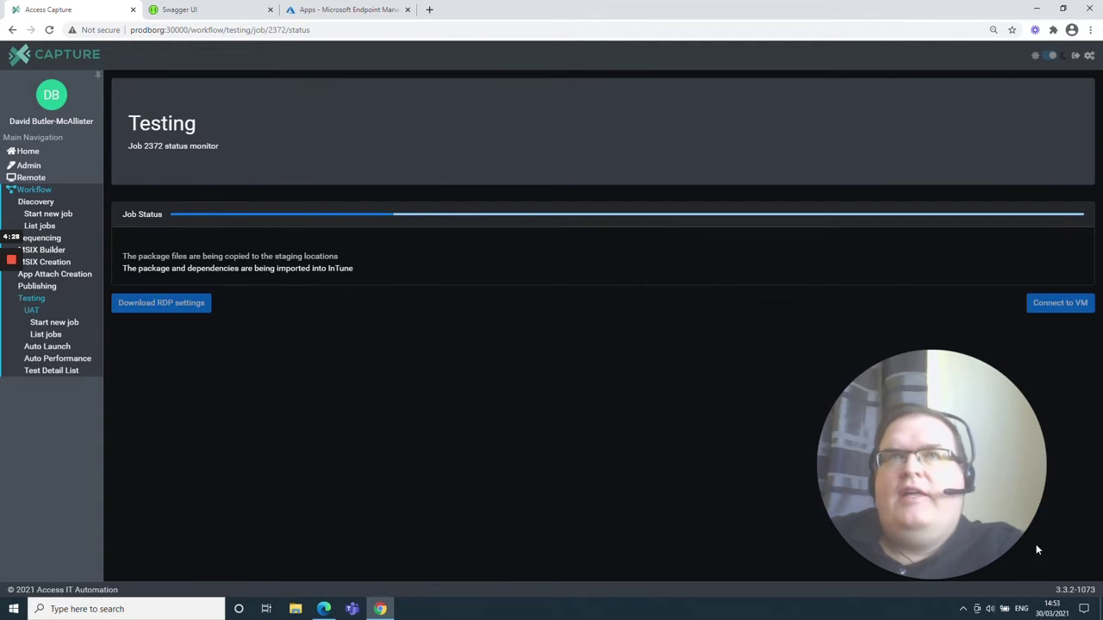
left_click(338, 10)
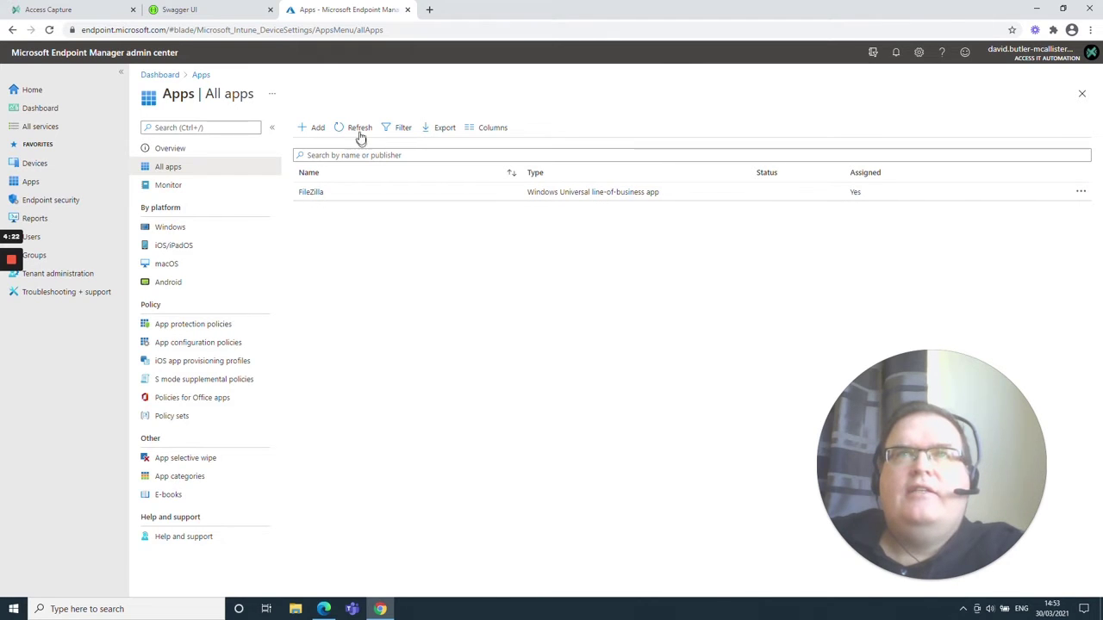
left_click(76, 12)
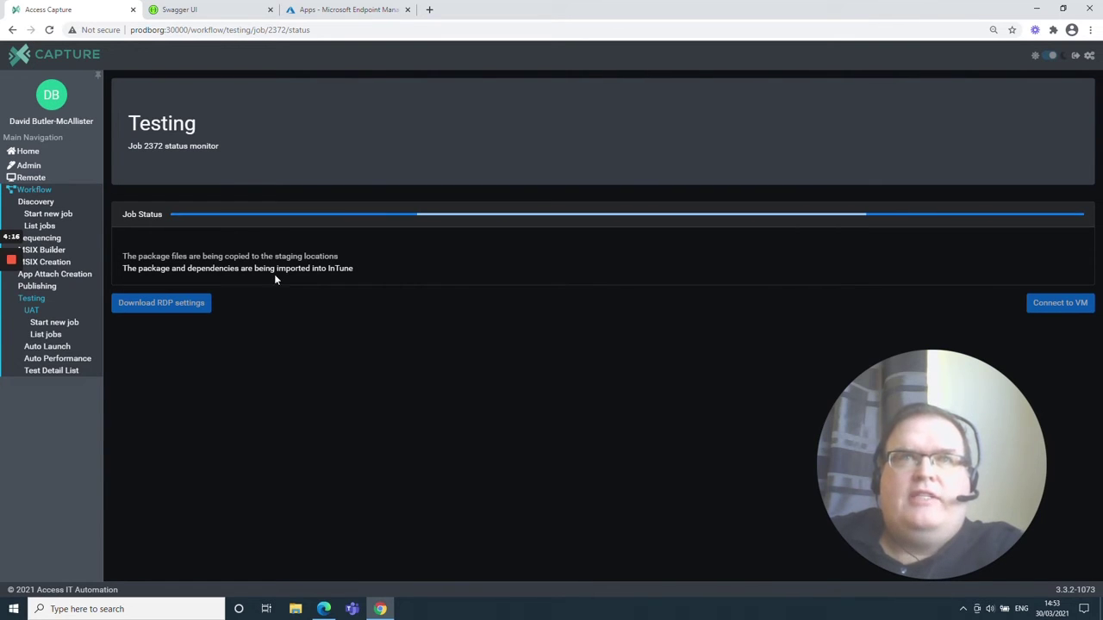
Refresh the app list in Microsoft Endpoint Manager and inspect the Developer property of the 7Zip-191 app
left_click(340, 10)
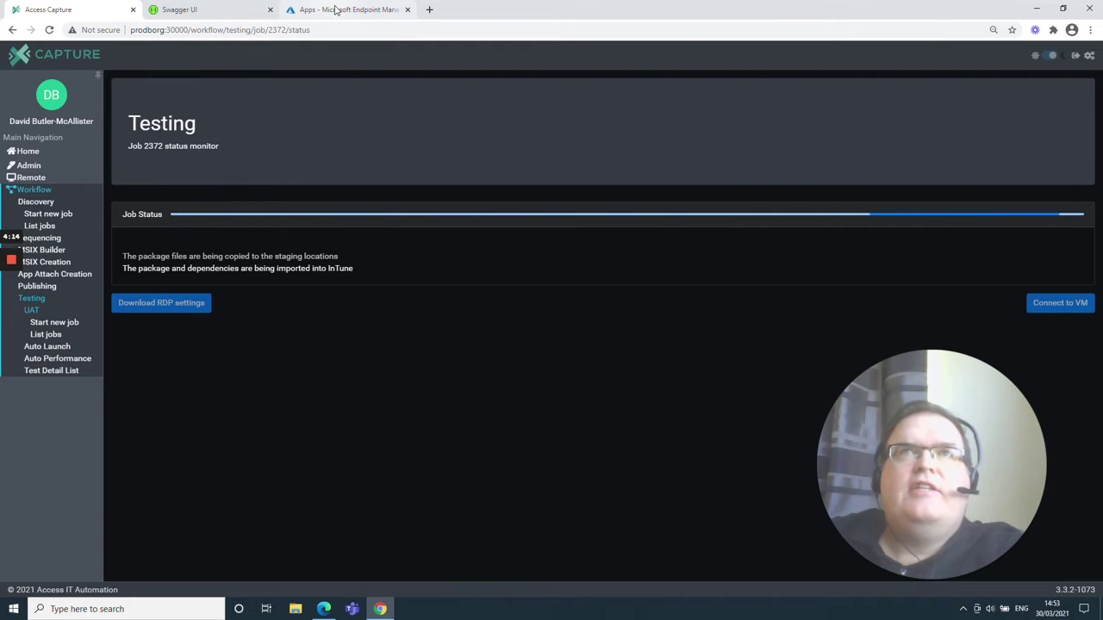
left_click(345, 129)
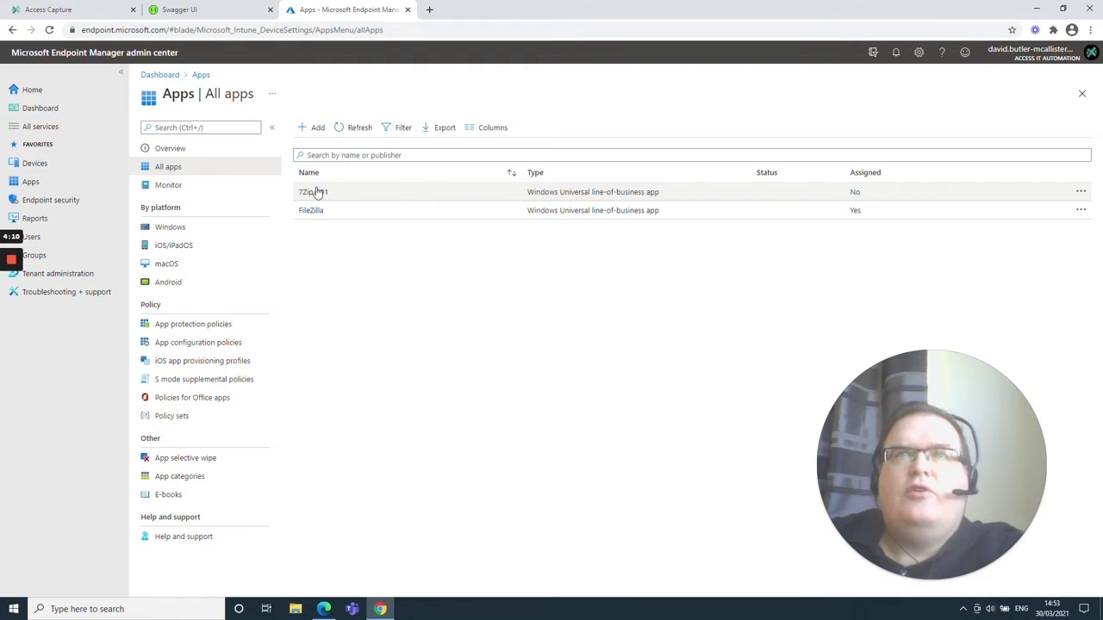
left_click(315, 192)
left_click(189, 191)
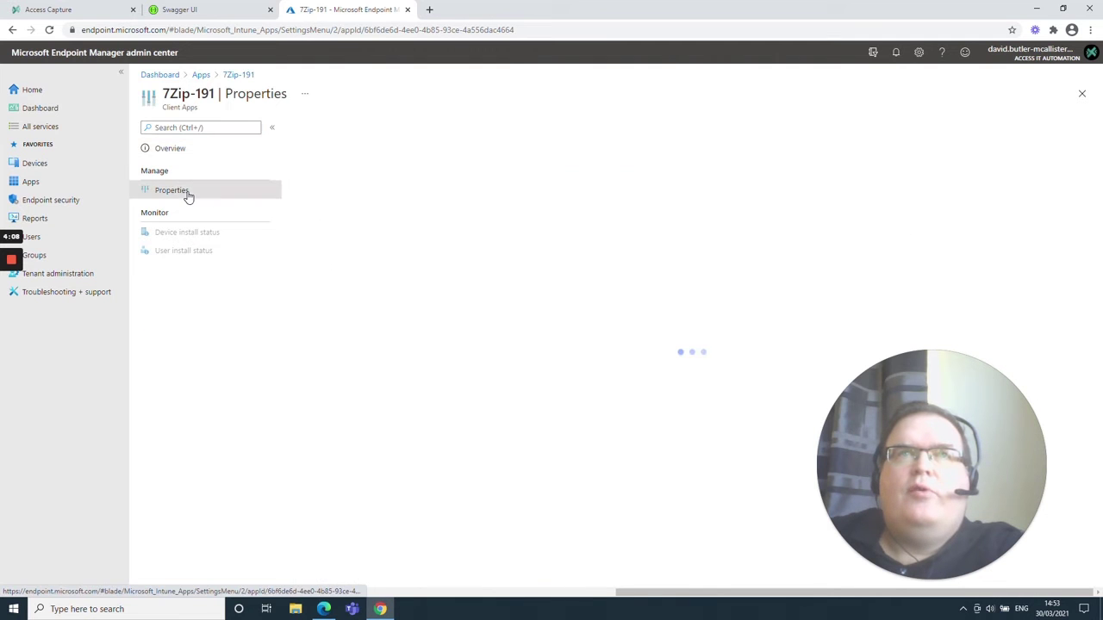
double_click(457, 301)
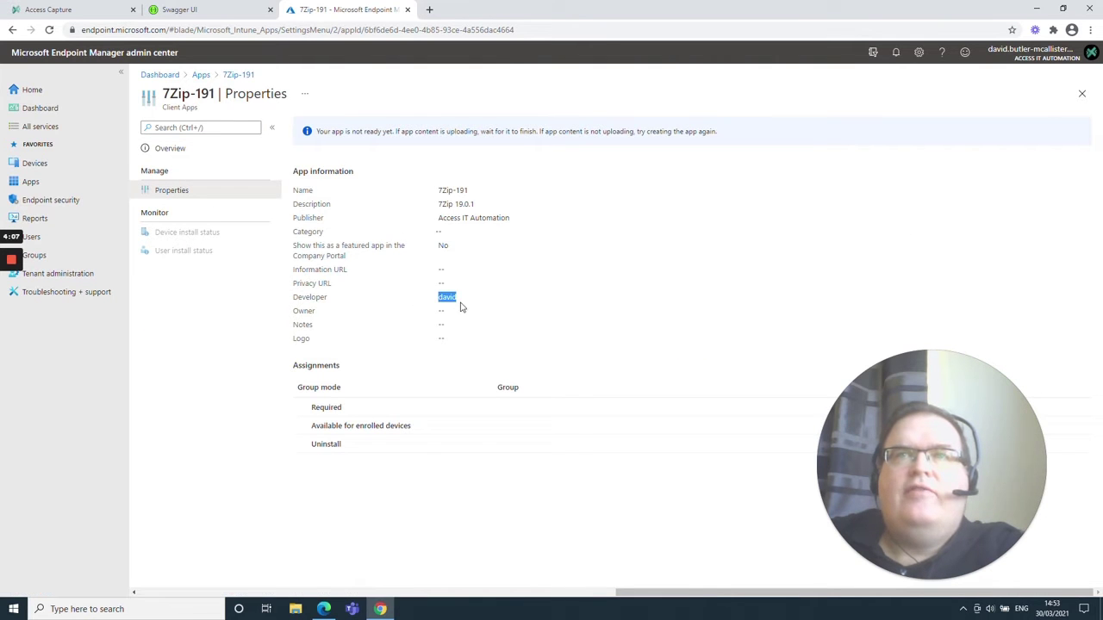
left_click(48, 182)
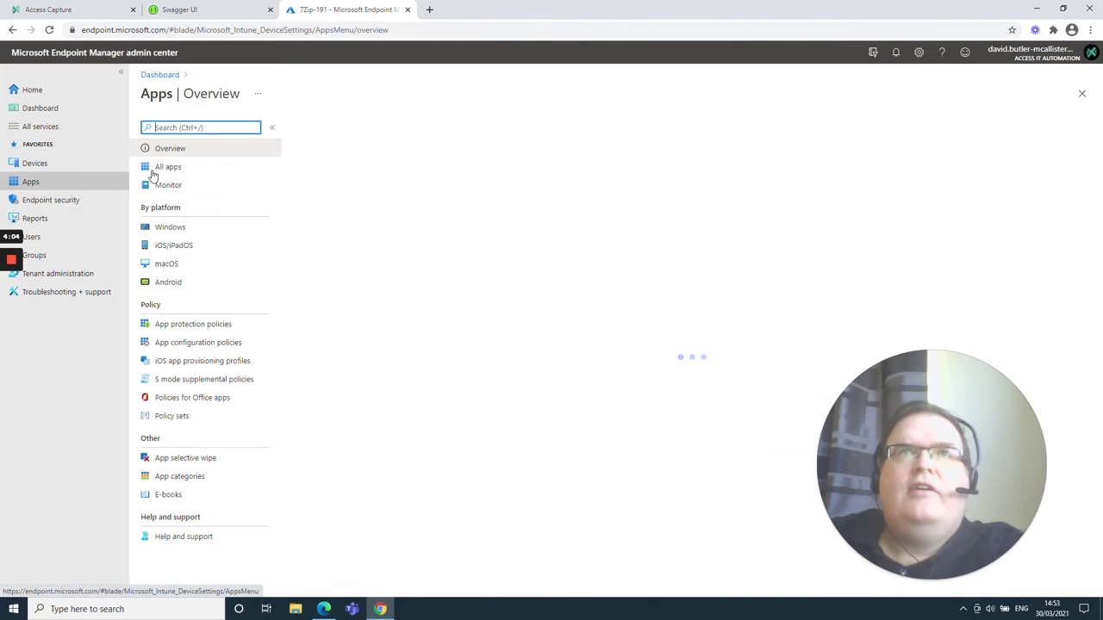
Return to Access Capture and review the client settings of the InTune Package Testing environment, leaving them unchanged
left_click(65, 11)
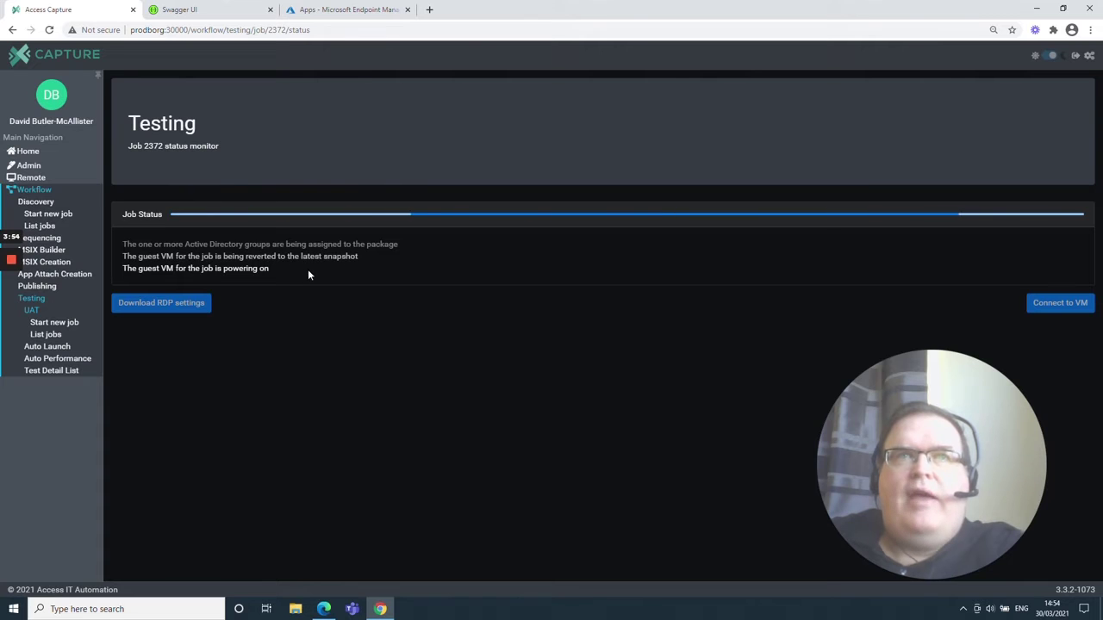
left_click(35, 191)
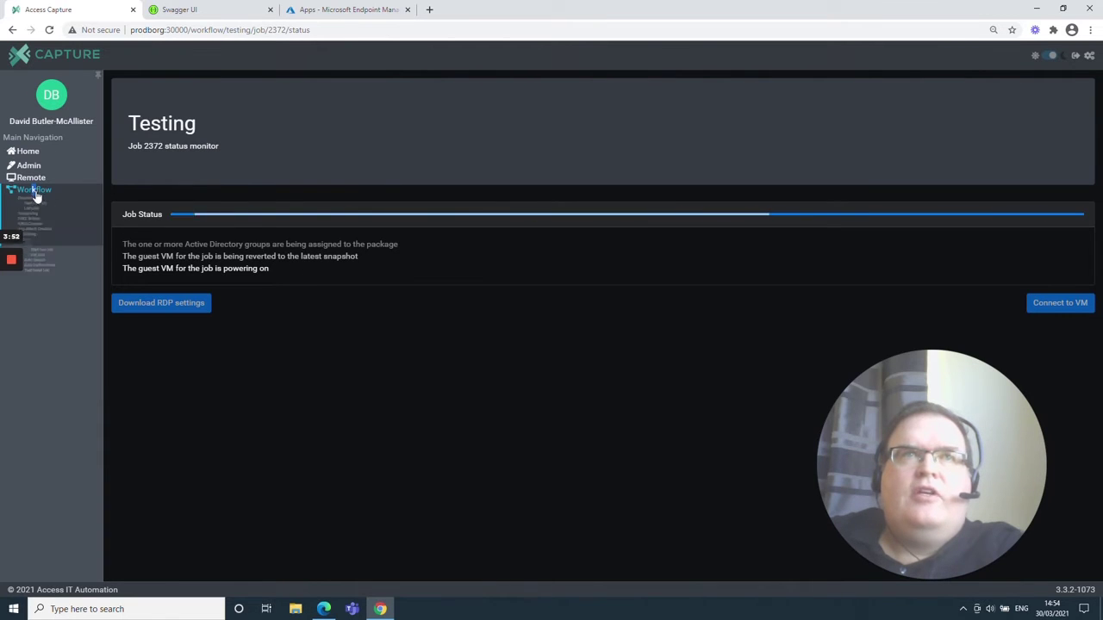
left_click(35, 167)
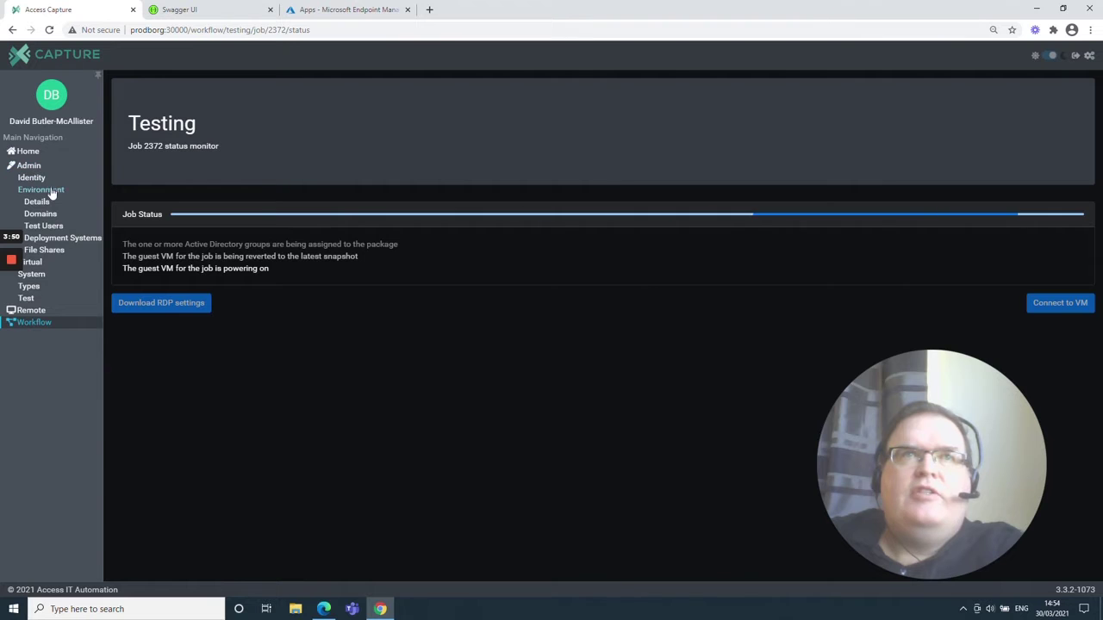
left_click(49, 193)
left_click(44, 193)
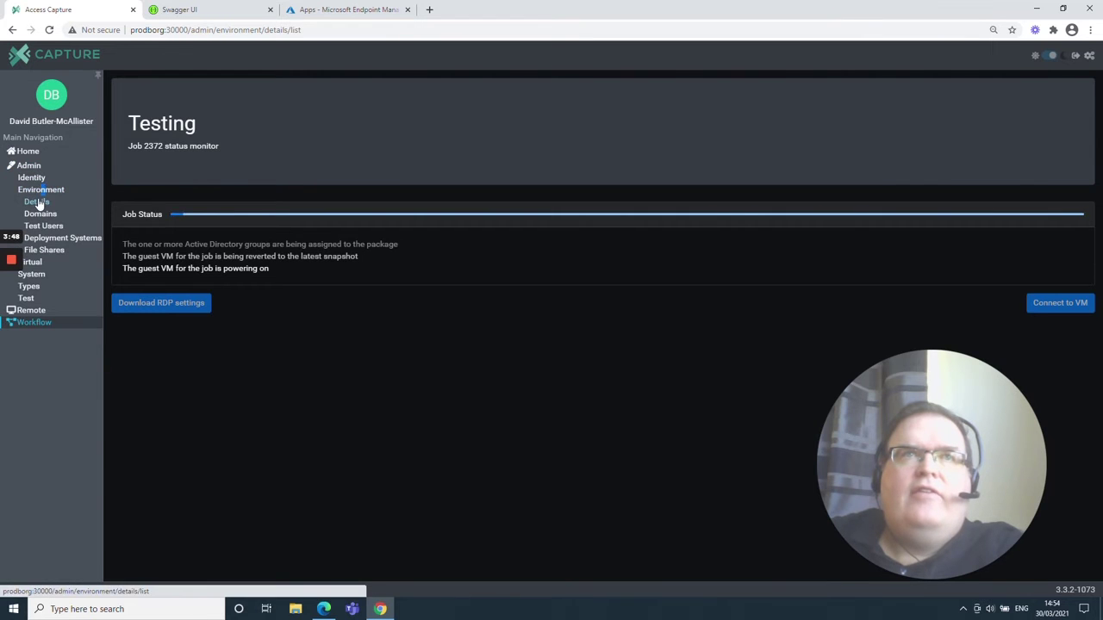
left_click(39, 201)
right_click(492, 289)
left_click(534, 355)
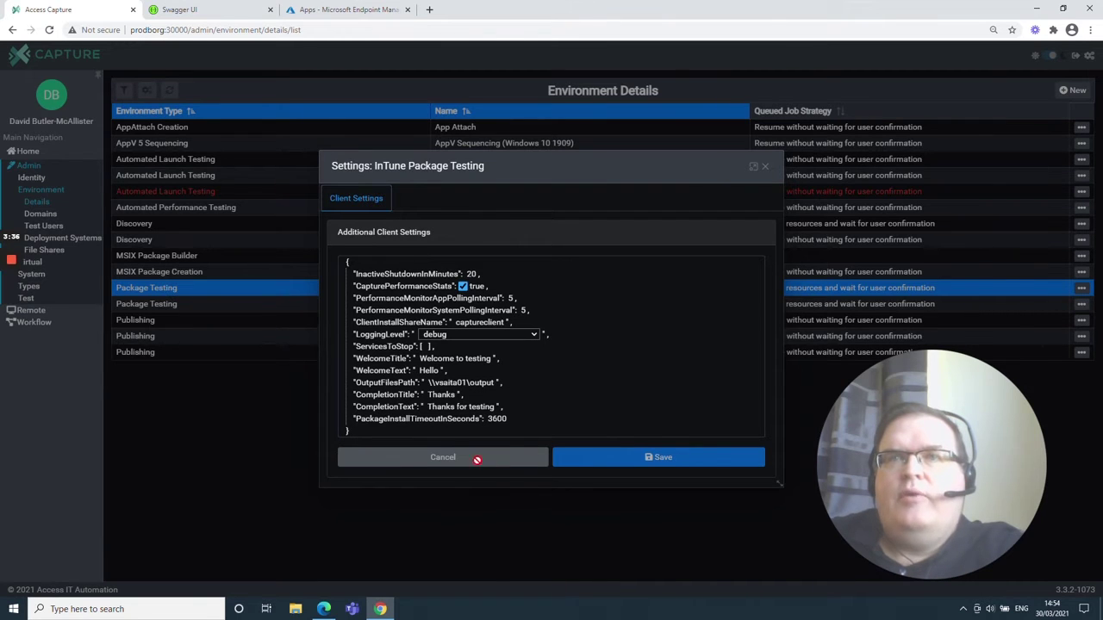
left_click_drag(768, 174, 768, 176)
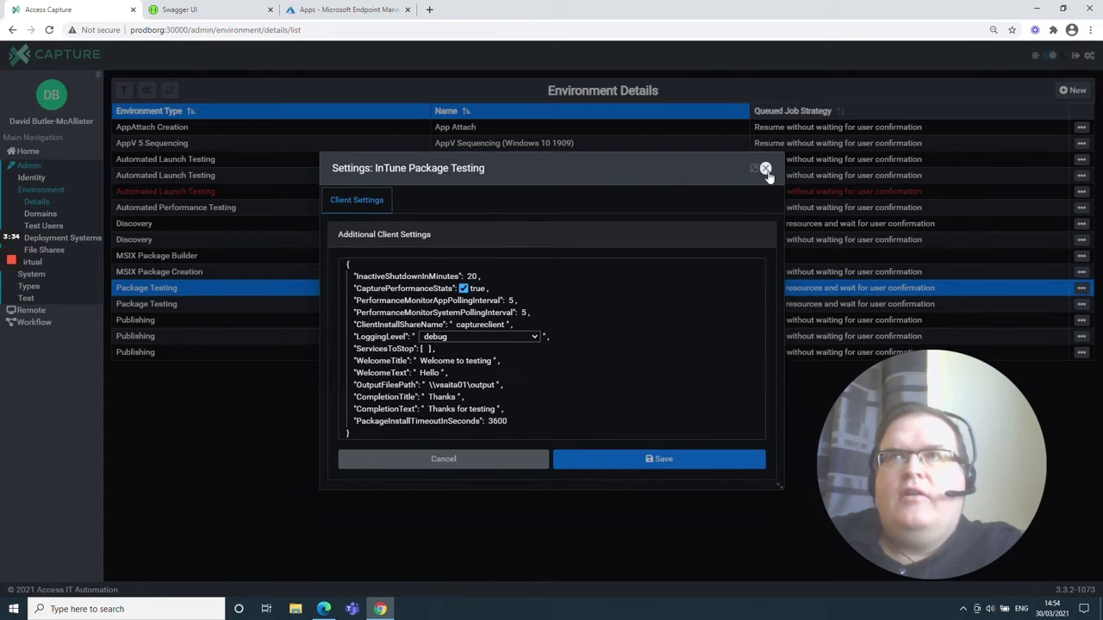
left_click(766, 170)
Connect to the desktop of testing job 2372 and have the account password entered at the Windows sign-in
left_click(24, 150)
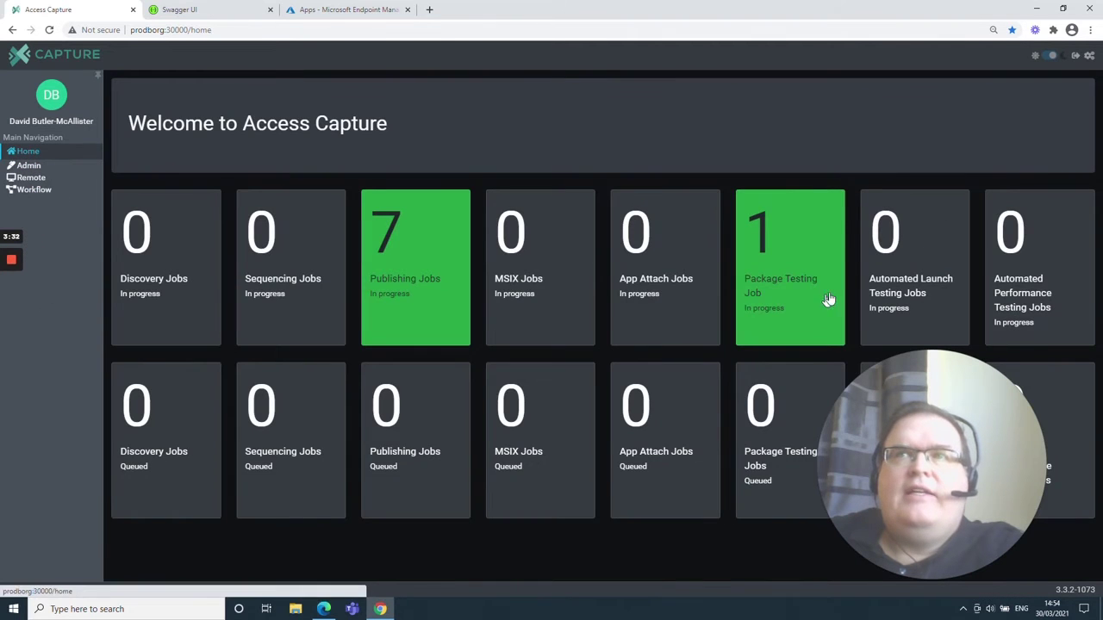
left_click(767, 267)
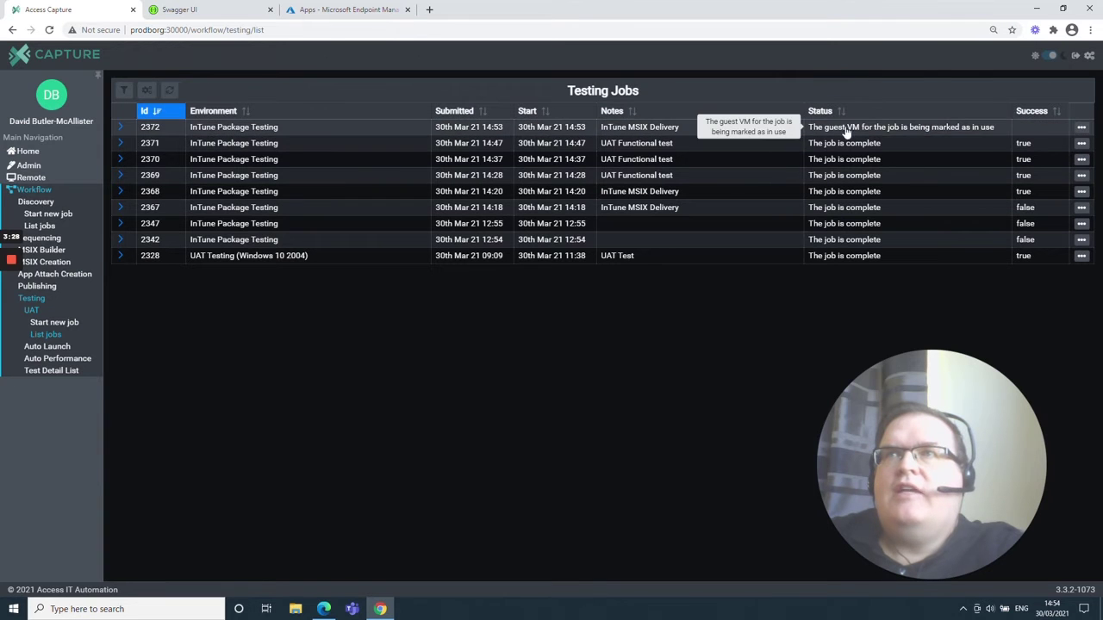
left_click(1083, 129)
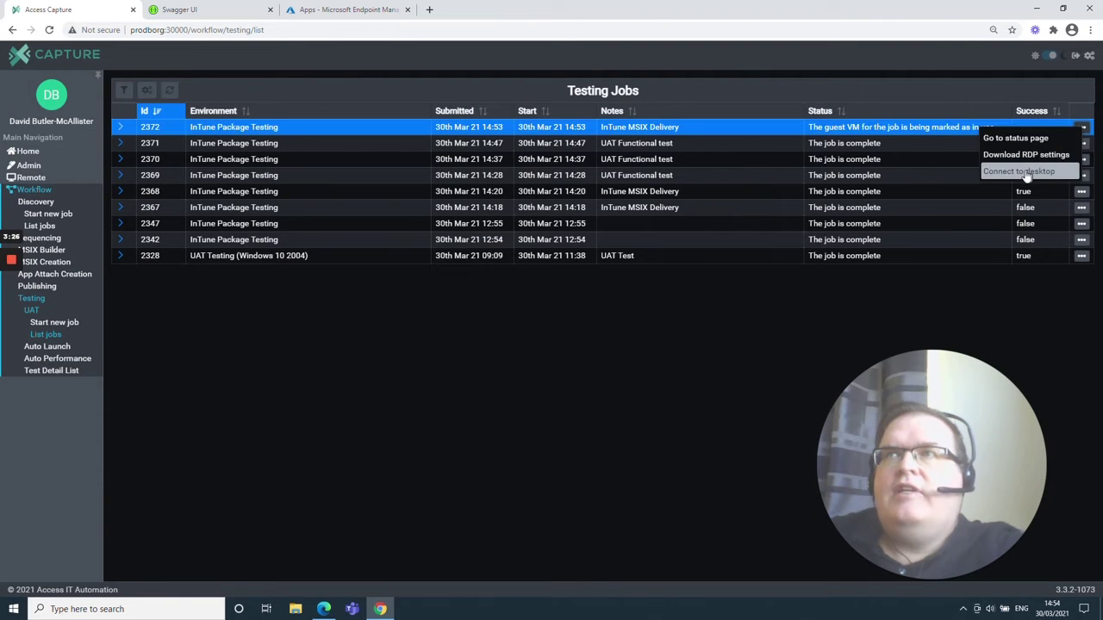
left_click(1023, 175)
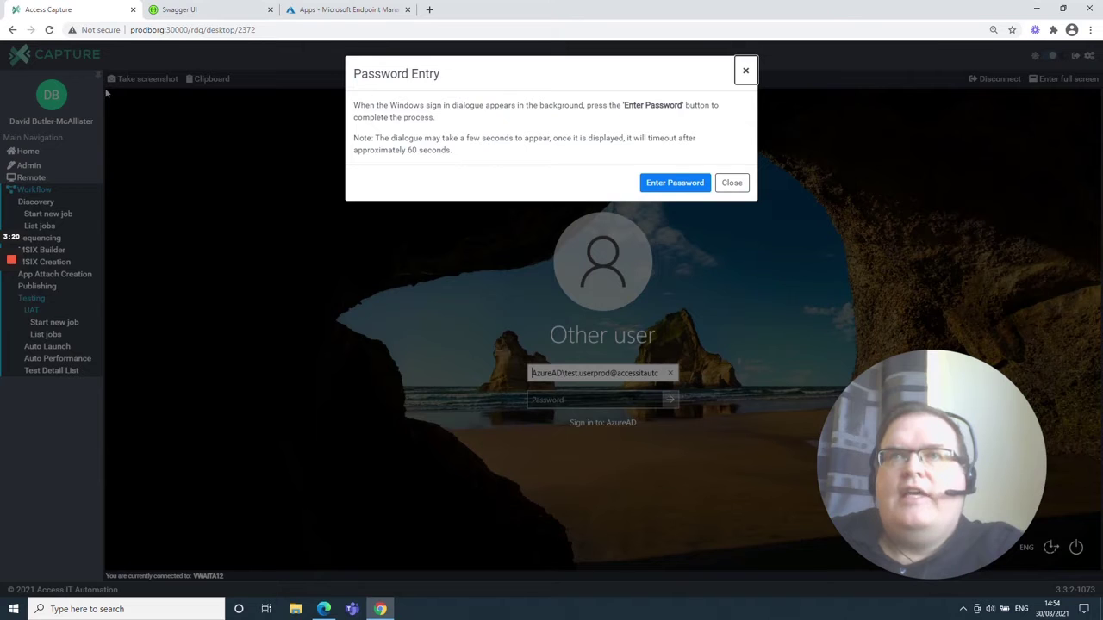
left_click(671, 181)
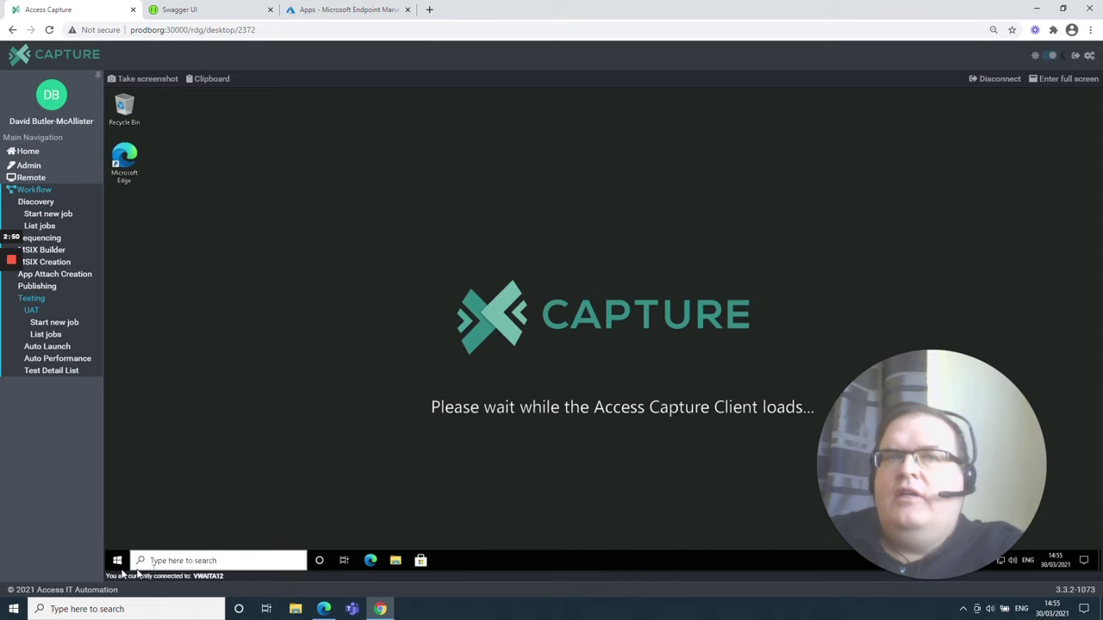
Look through the virtual machine's app list and check the 7Zip-191 assignment among all apps in Microsoft Endpoint Manager
left_click(117, 561)
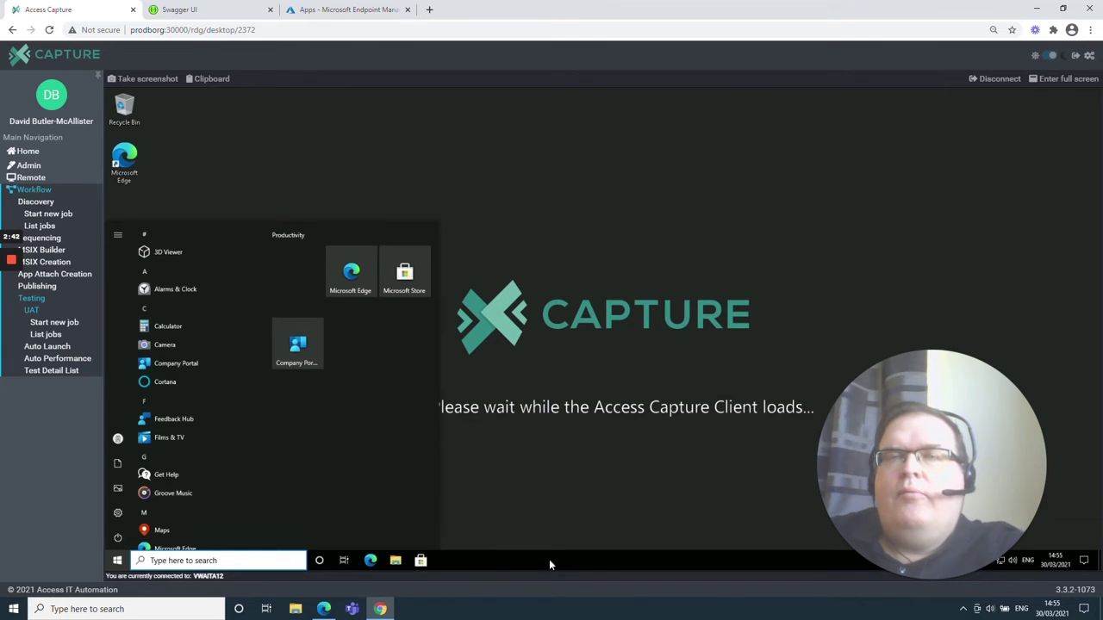
left_click(542, 475)
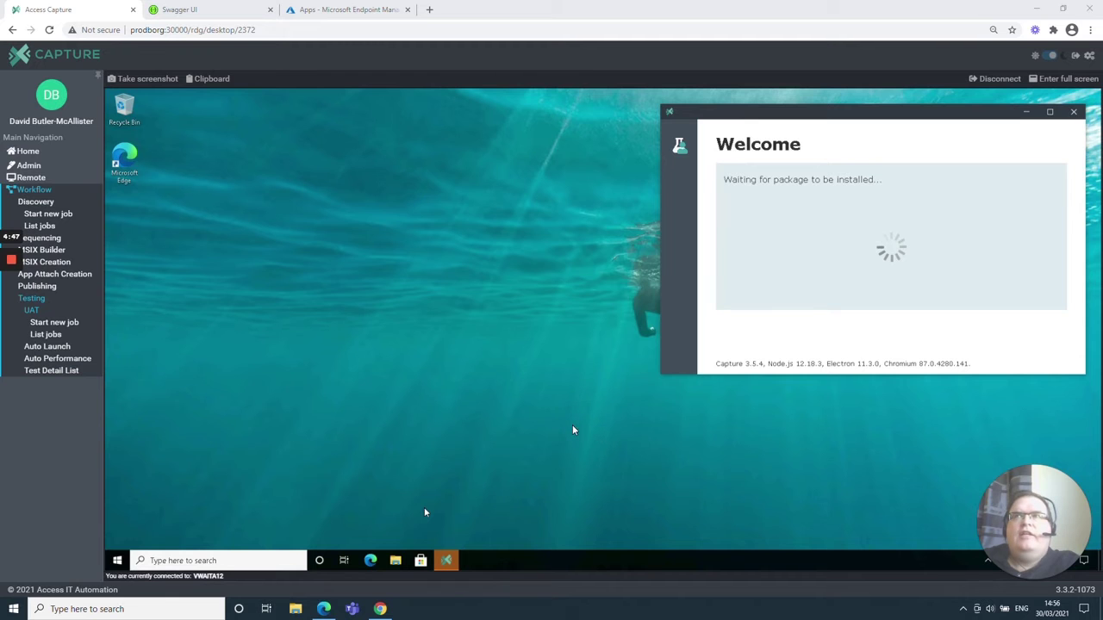
left_click(338, 9)
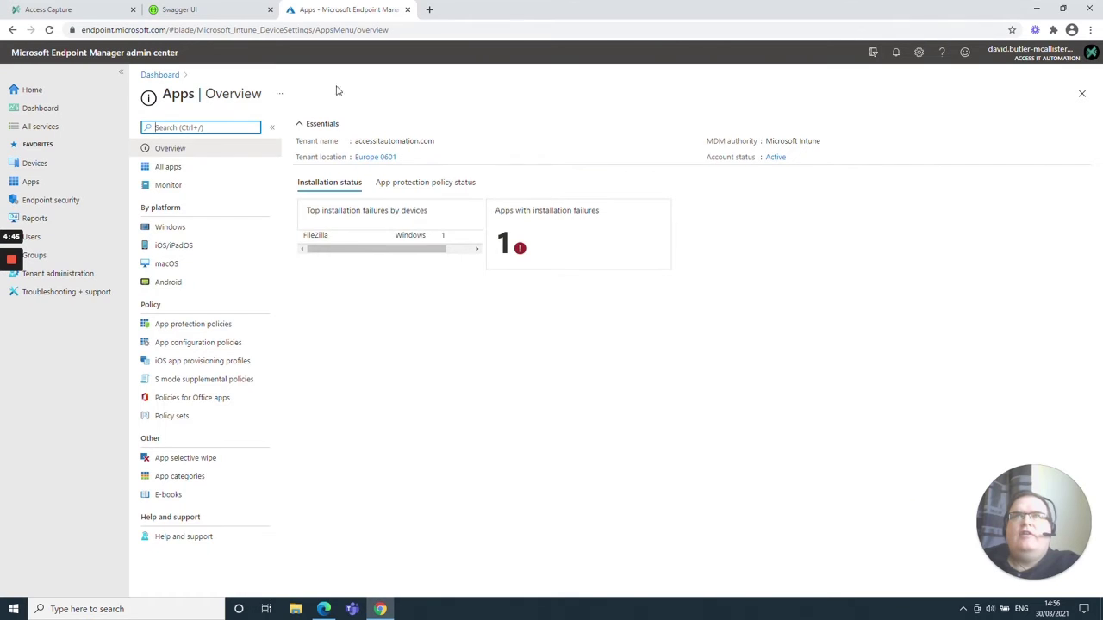
left_click(168, 166)
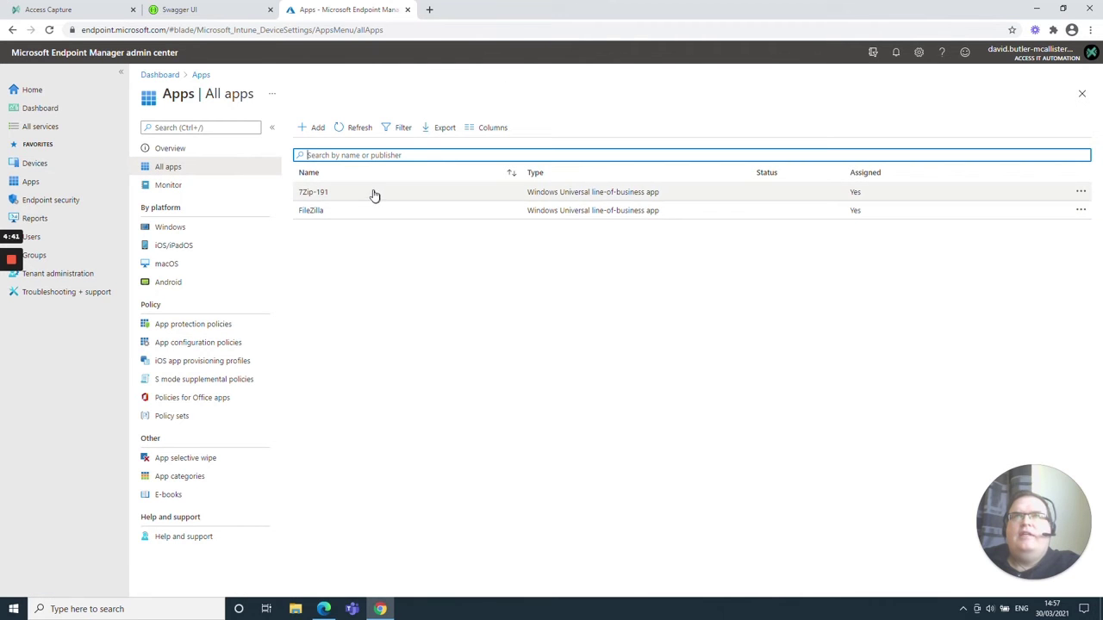
left_click(76, 9)
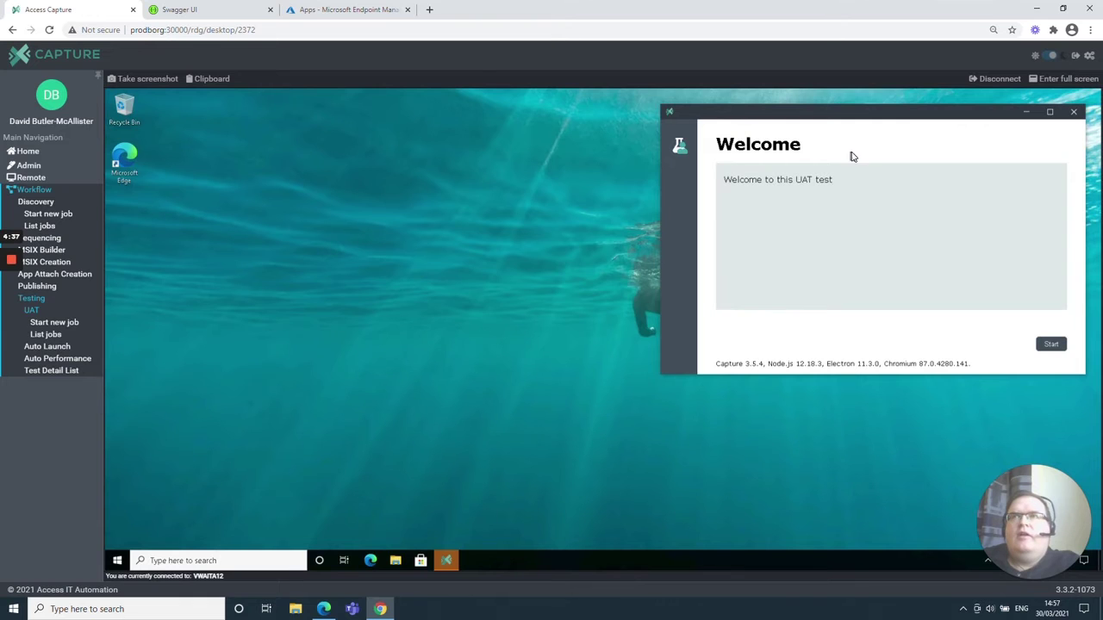
Check the virtual machine's recently added apps for 7-Zip File Manager and start the UAT test
left_click(110, 565)
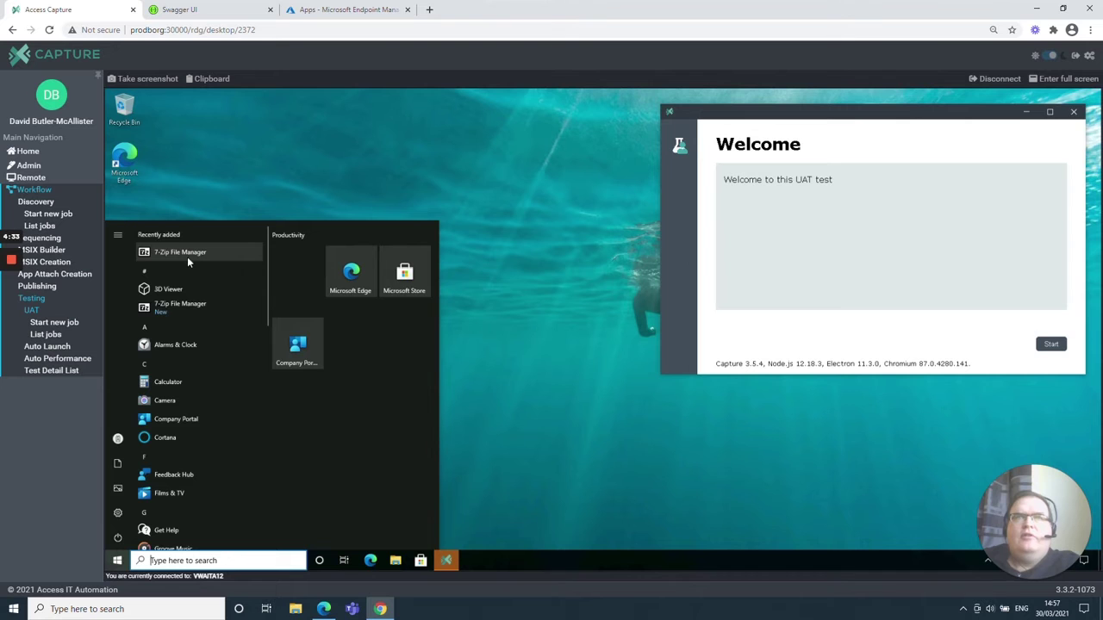
mouse_move(1016, 561)
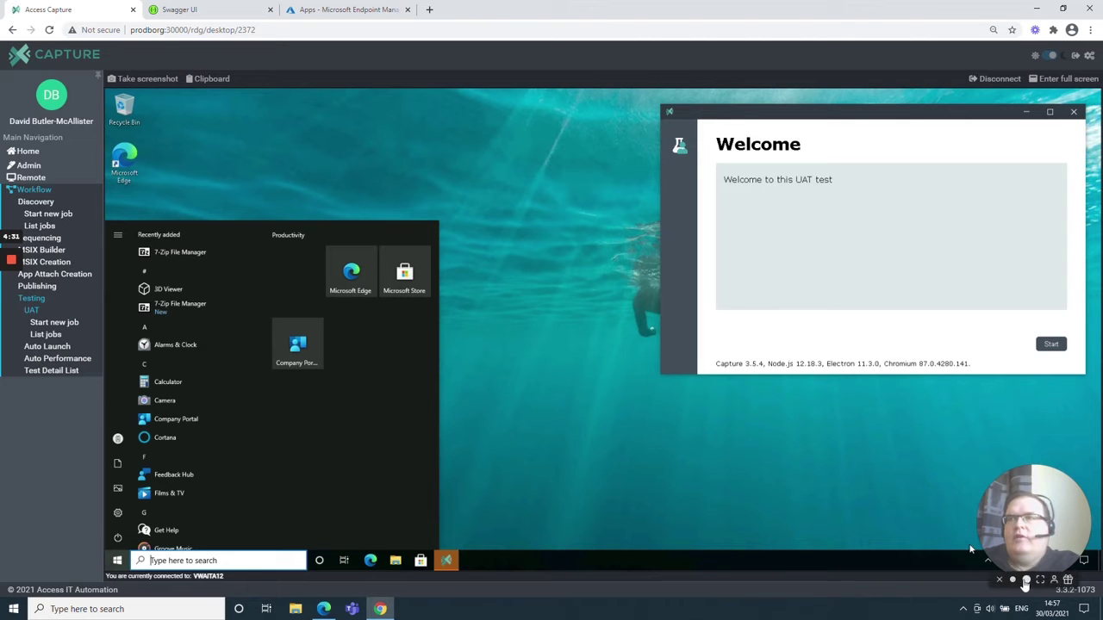
left_click(1024, 579)
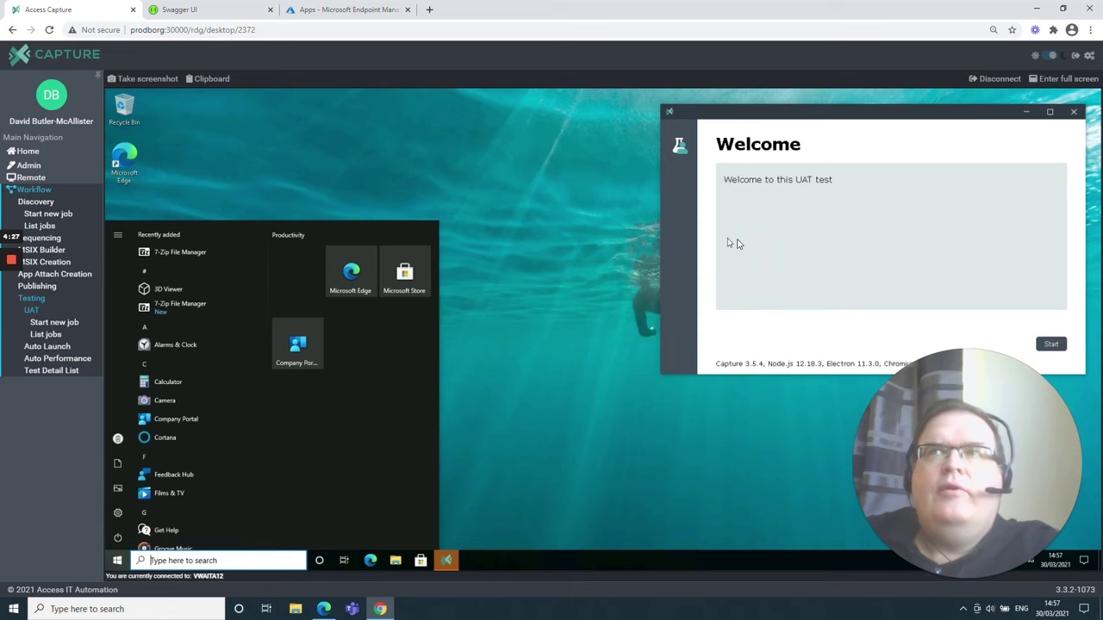
left_click(901, 349)
left_click(1051, 345)
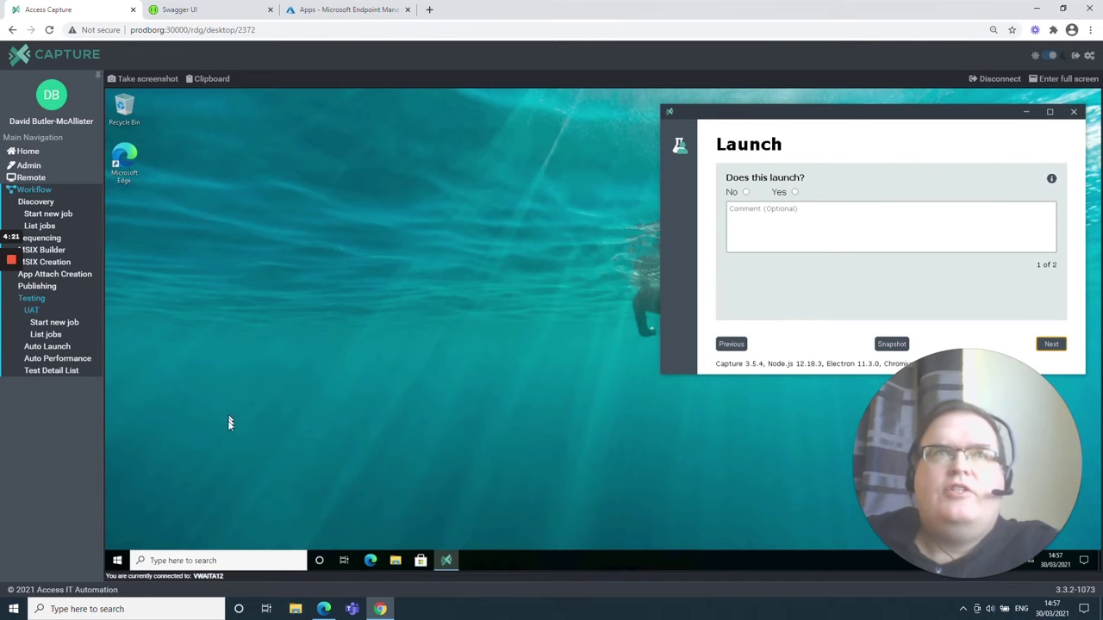
Launch 7-Zip File Manager beside the test window and answer Yes to the question "Does this launch?"
left_click(117, 560)
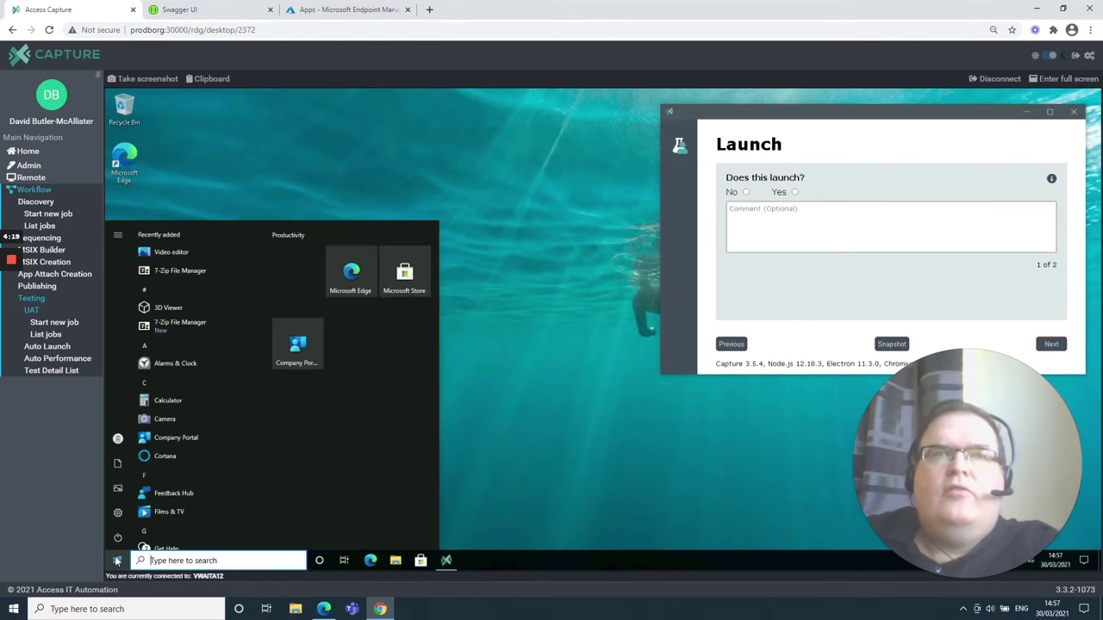
left_click(182, 272)
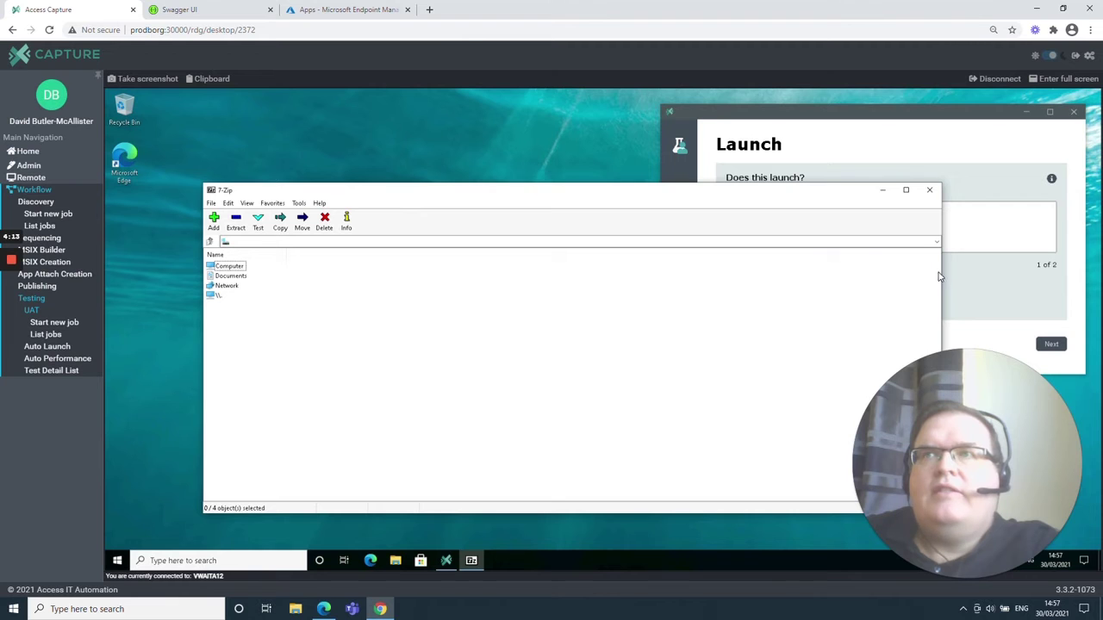
left_click_drag(942, 272, 552, 269)
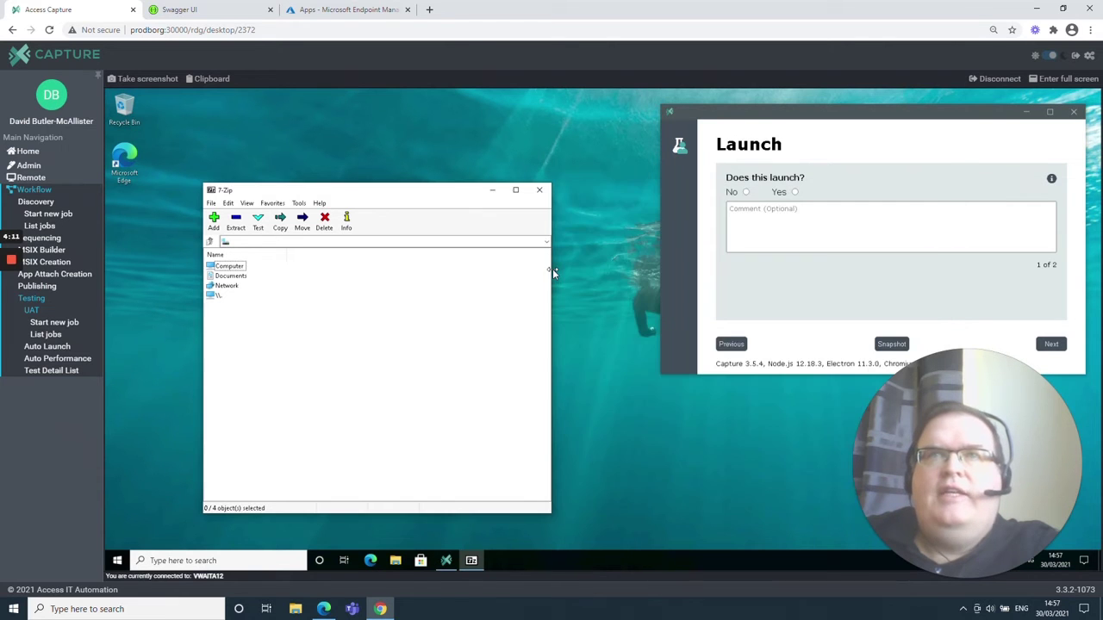
left_click(795, 193)
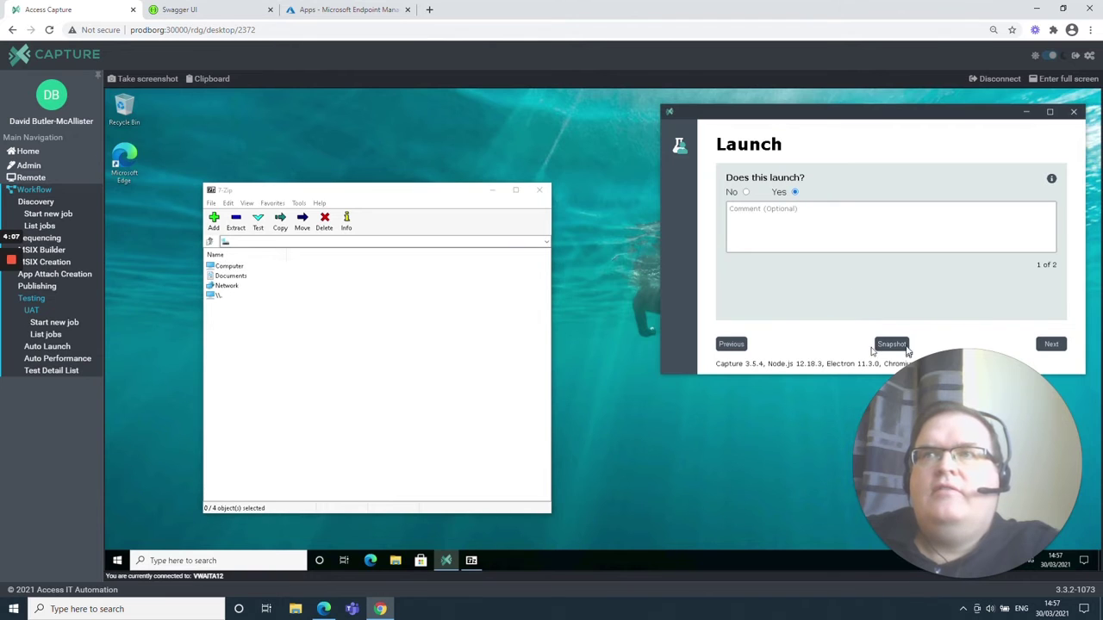
left_click(1049, 345)
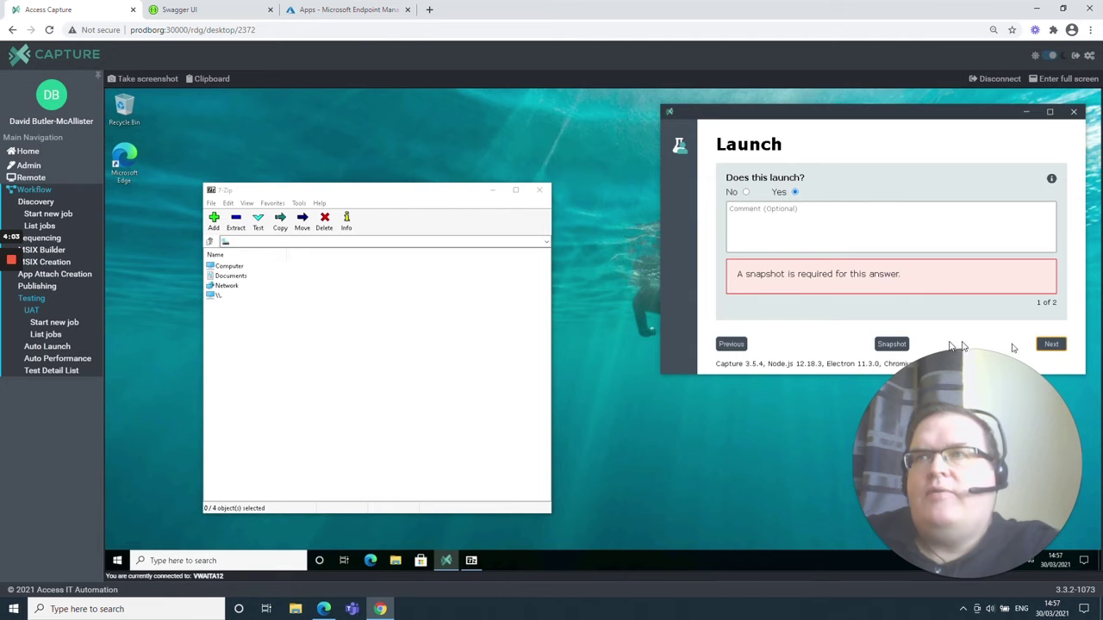
Take a snapshot of the running 7-Zip window, annotate it with the text "passed", save it and continue to the second test question
left_click(890, 346)
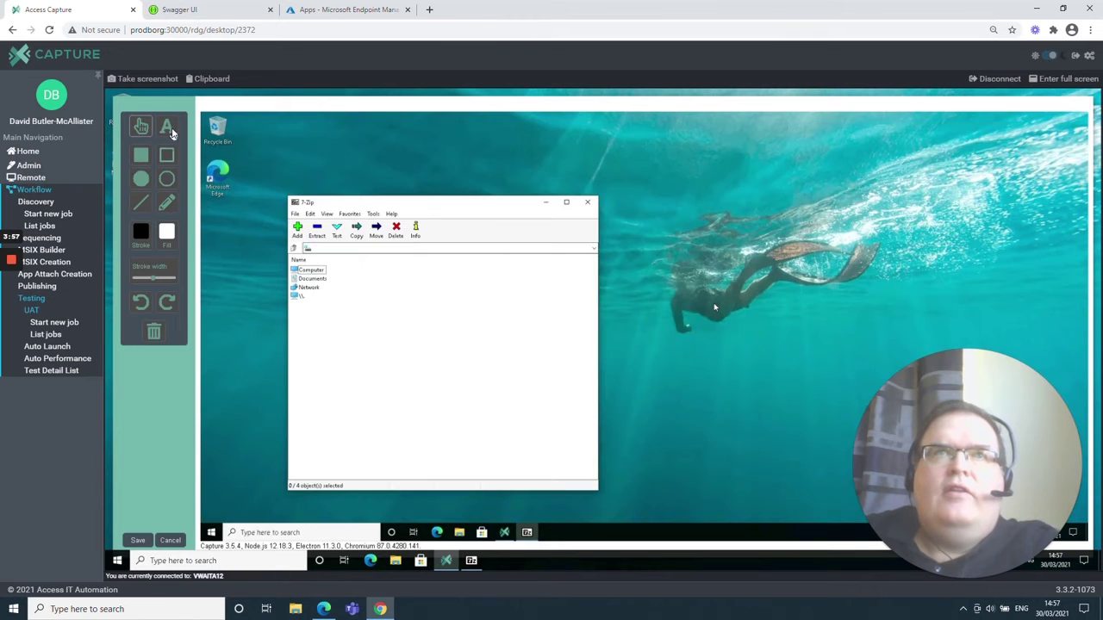
left_click(170, 129)
left_click(406, 299)
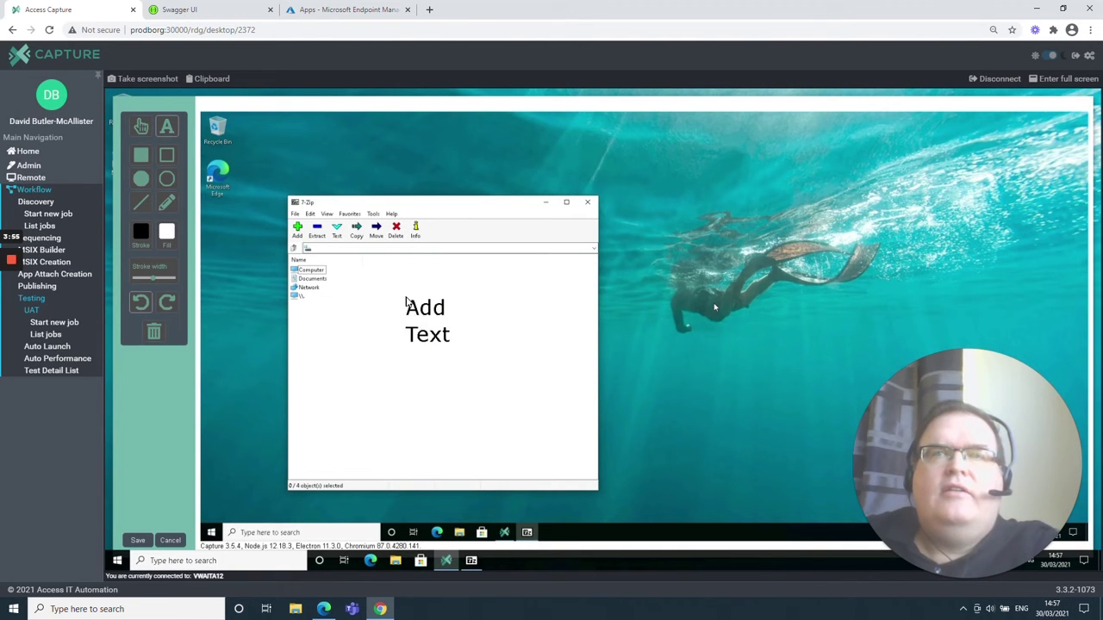
left_click(428, 335)
double_click(428, 335)
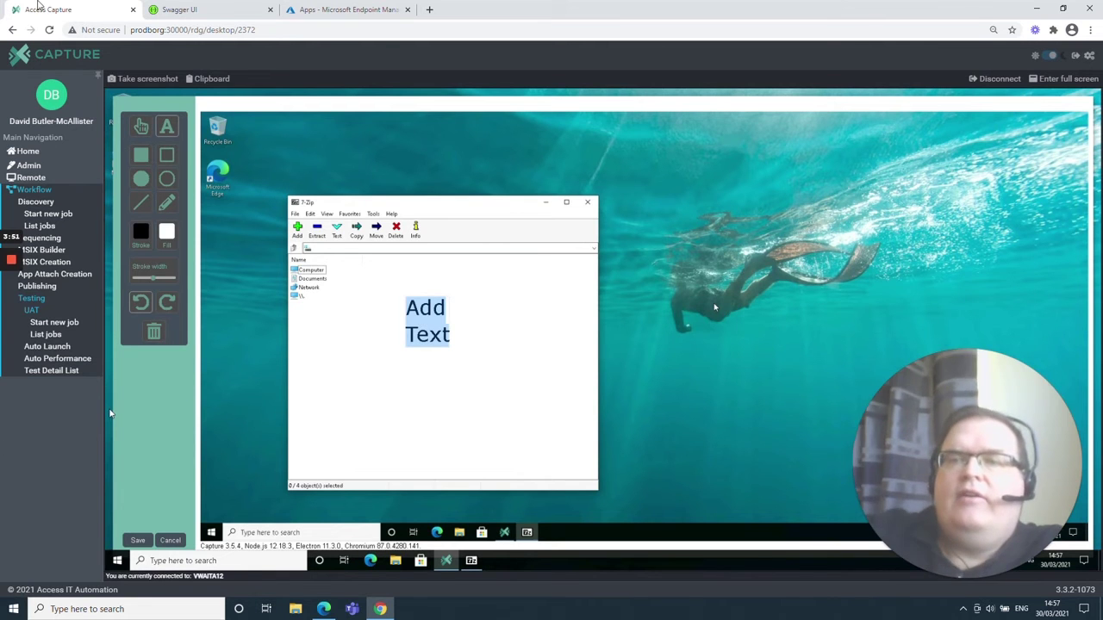
type("passed")
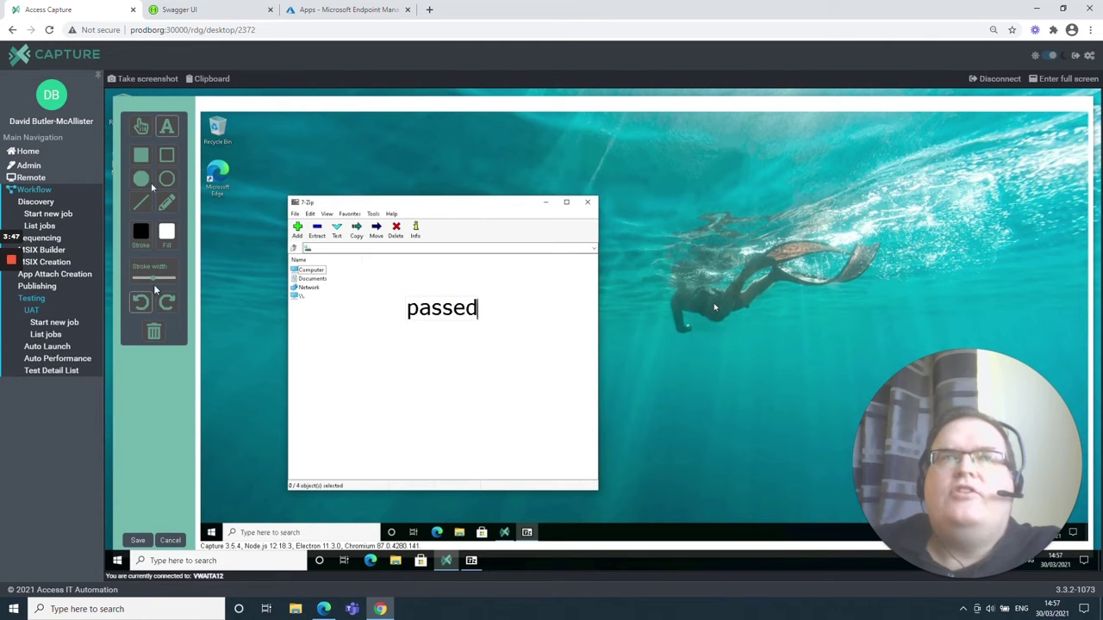
left_click(139, 541)
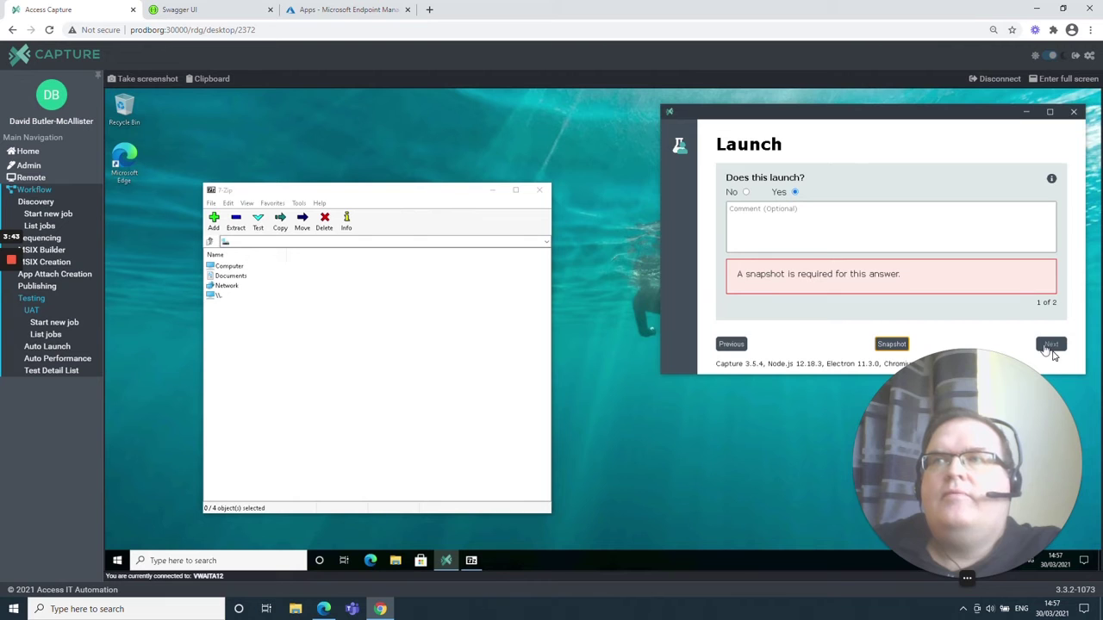
left_click(1042, 345)
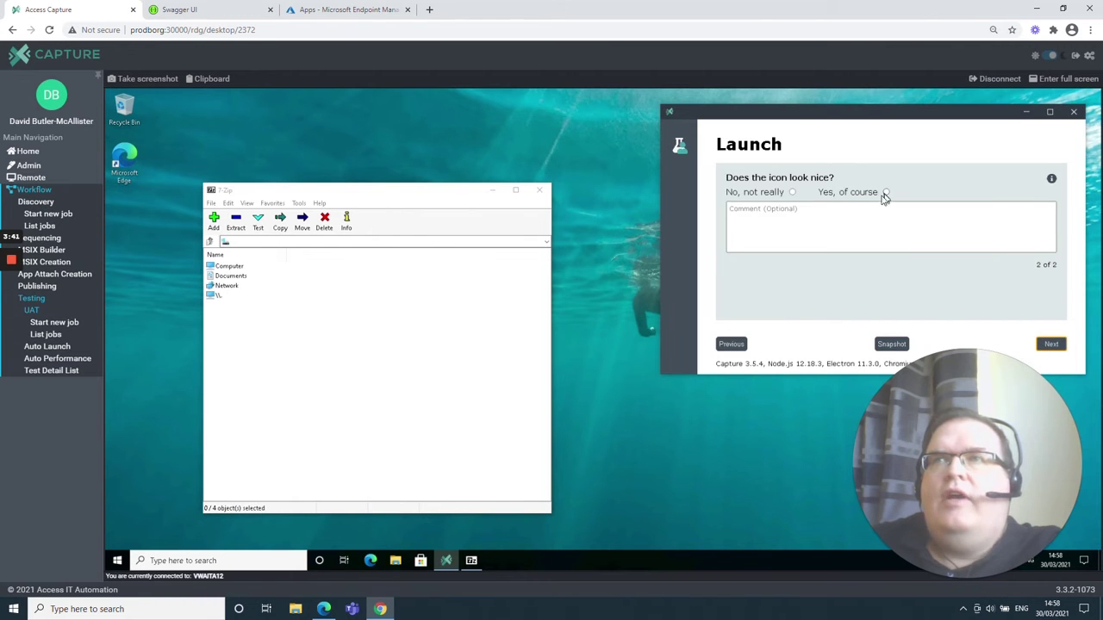
Browse to C:\Users\All Users in 7-Zip and try to compress the Desktop folder into Desktop.7z with the default settings
double_click(242, 269)
double_click(221, 267)
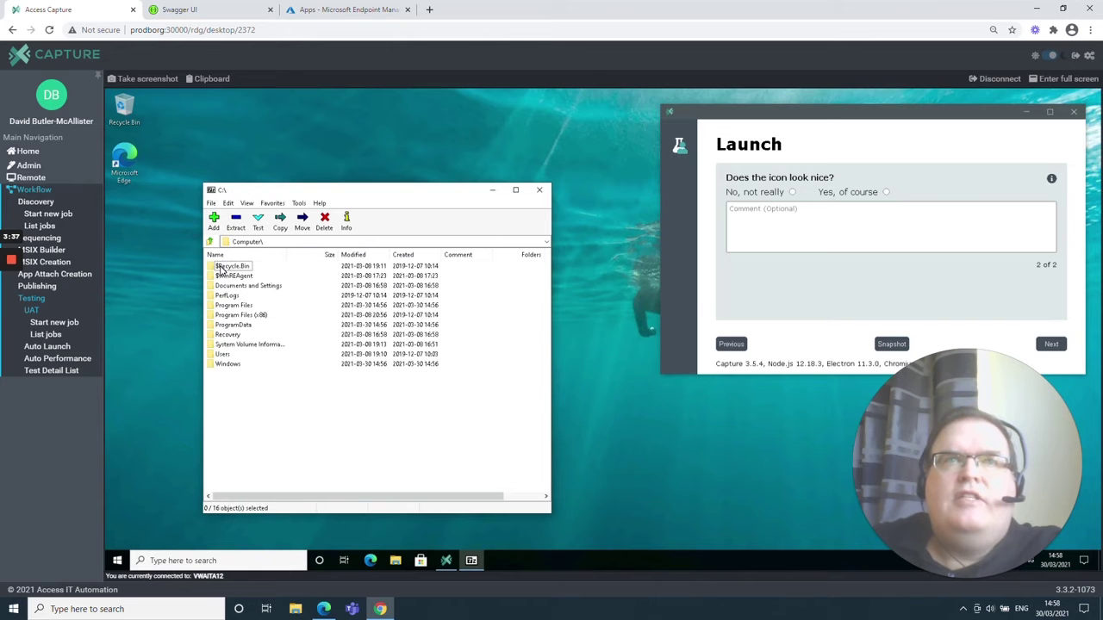
double_click(223, 354)
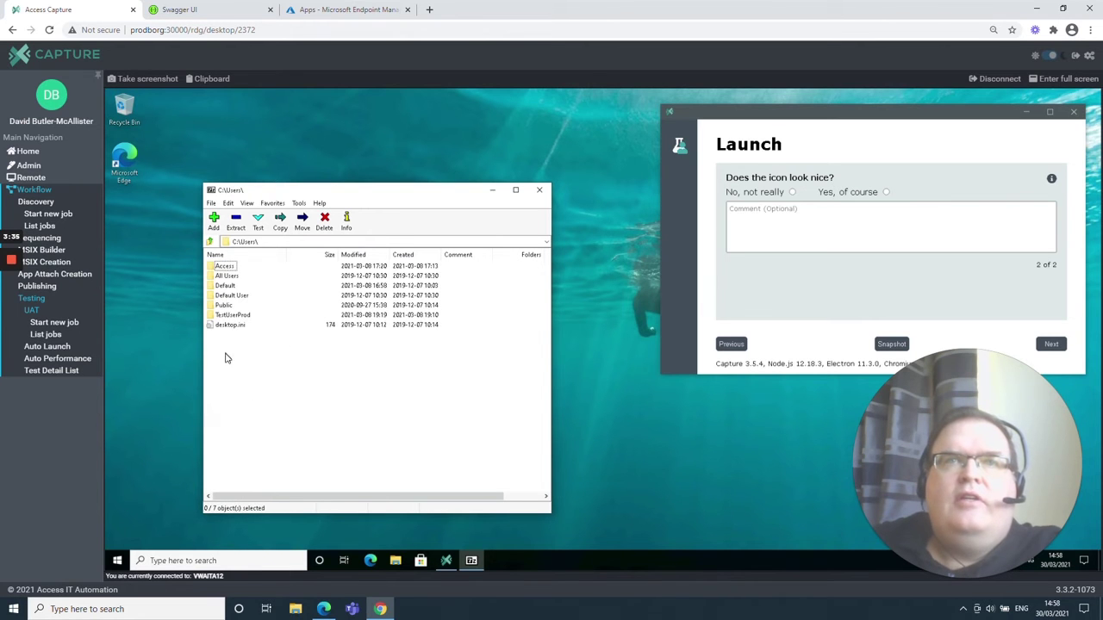
double_click(225, 276)
left_click(227, 275)
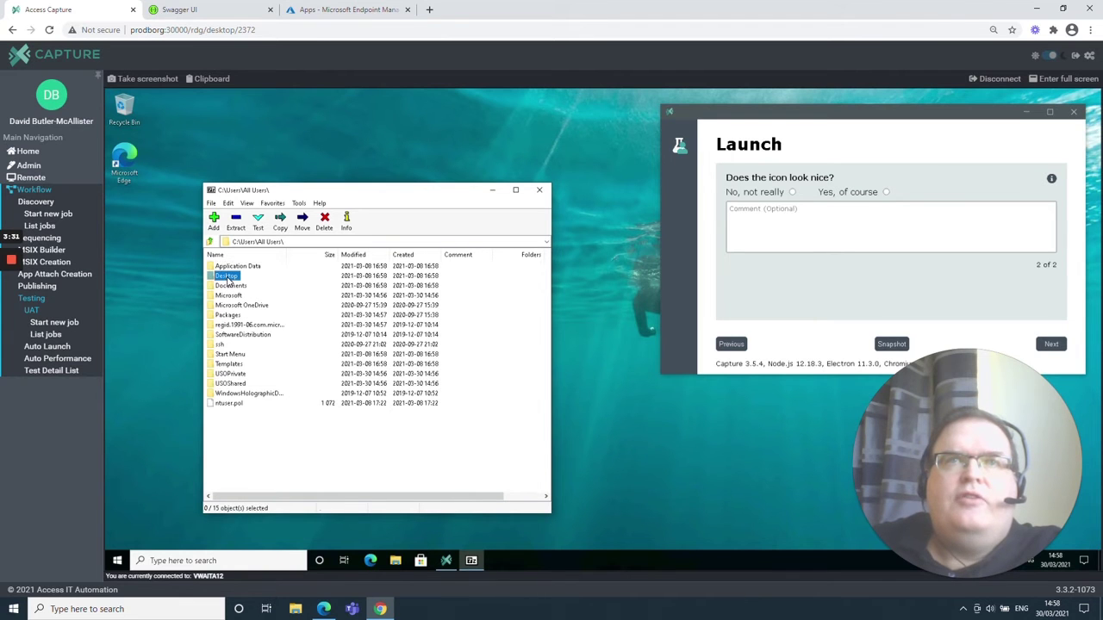
left_click(214, 222)
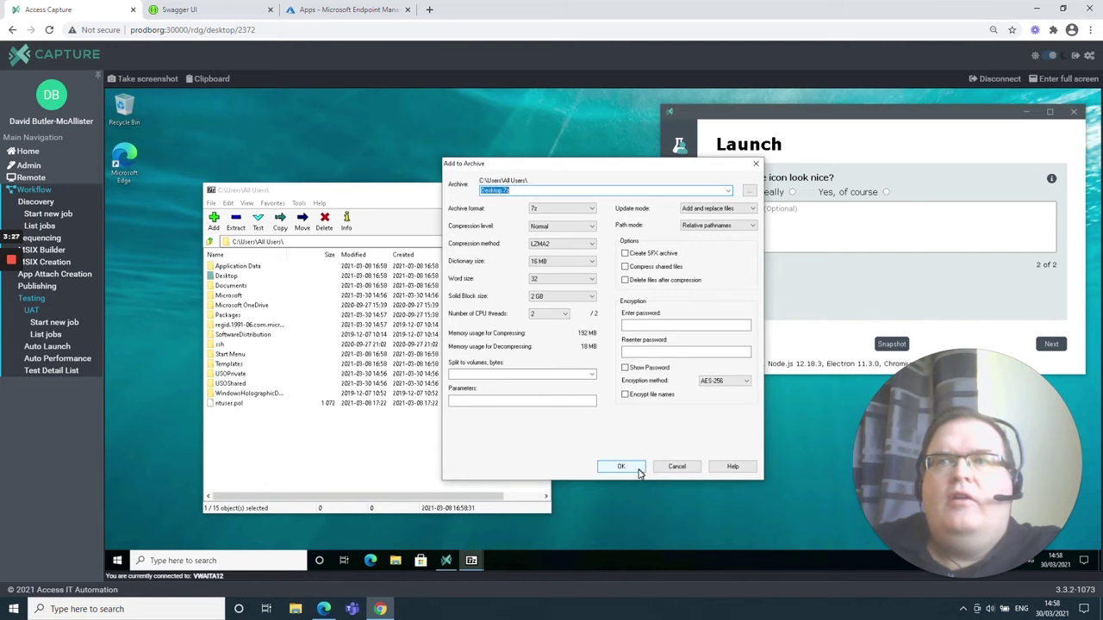
left_click(634, 470)
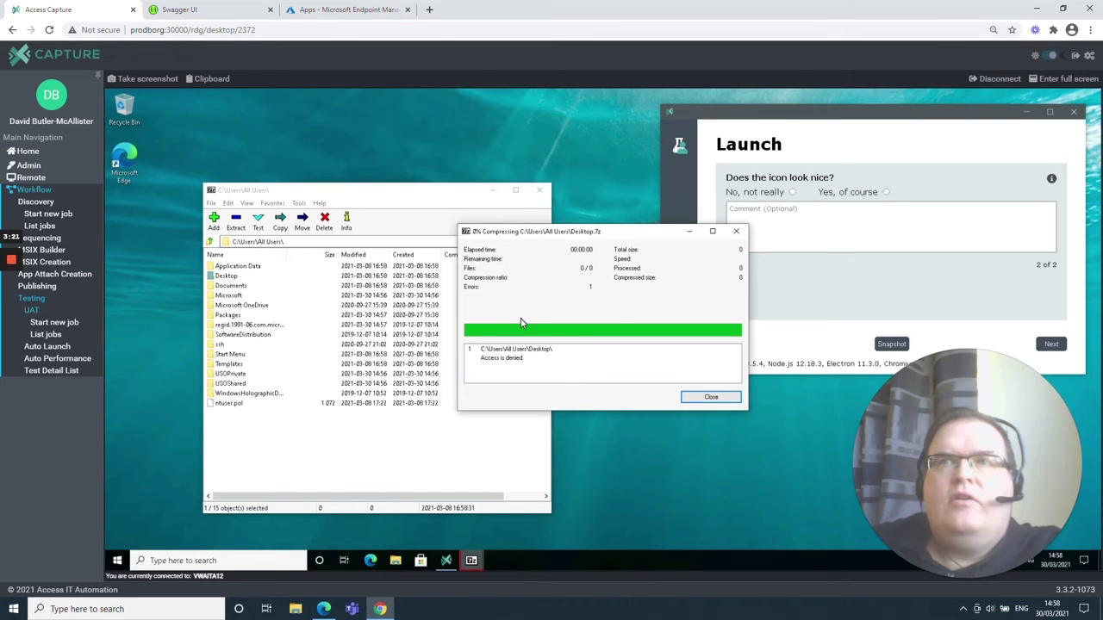
left_click(711, 397)
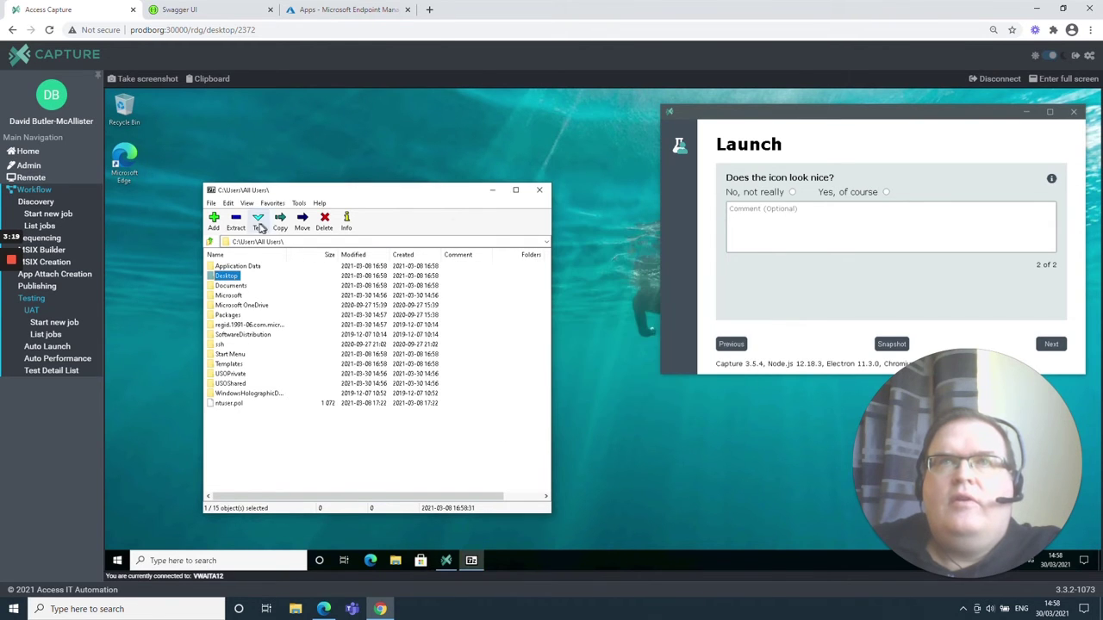
Try to compress the AppData, Application Data, Contacts and Cookies folders of C:\Users\TestUserProd into one 7z archive, and cancel the running compression
left_click(211, 243)
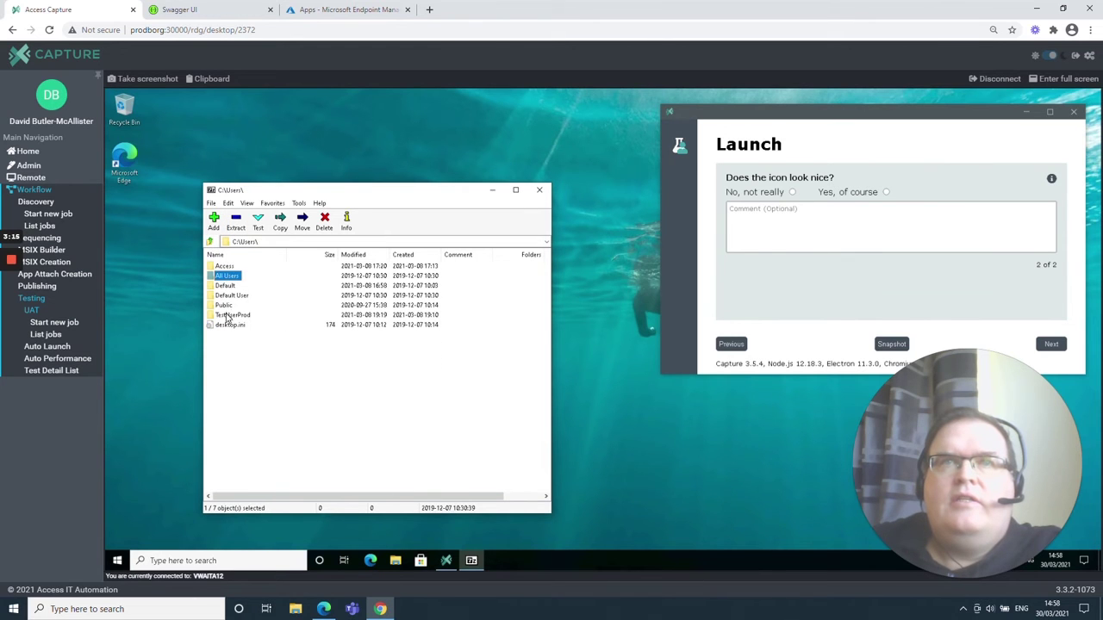
double_click(229, 315)
left_click(228, 276)
left_click_drag(276, 275, 232, 305)
left_click(218, 223)
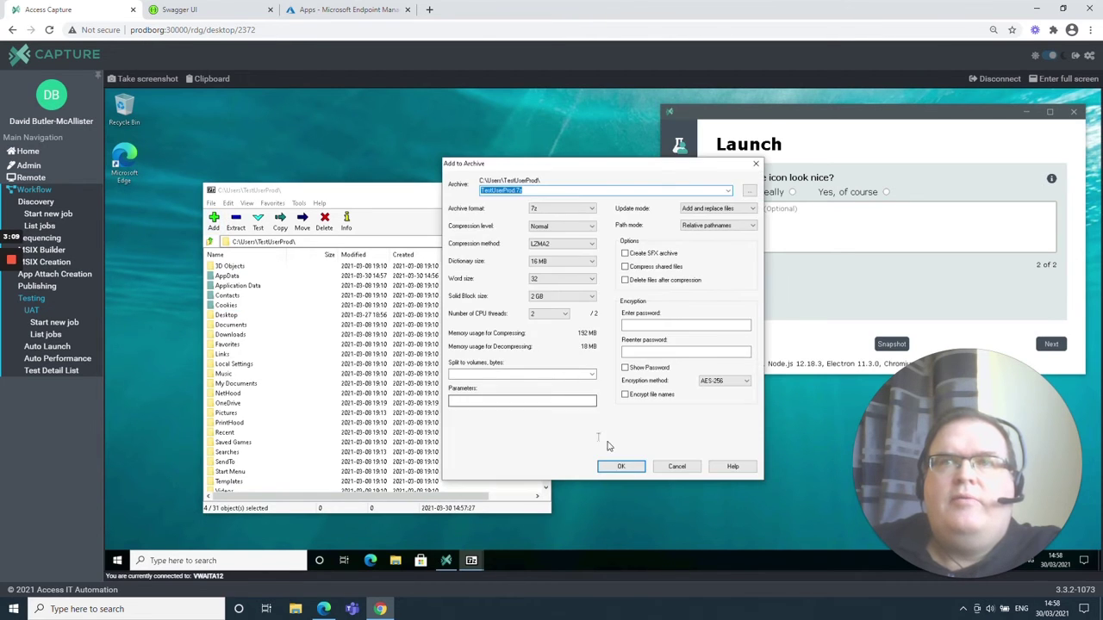
left_click(622, 467)
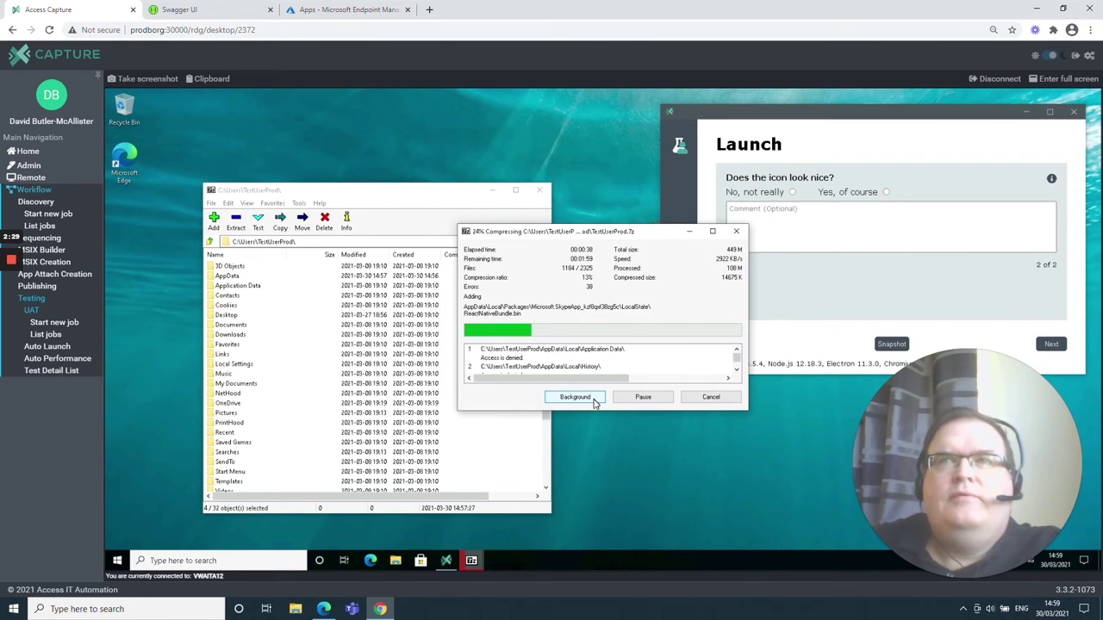
left_click(707, 399)
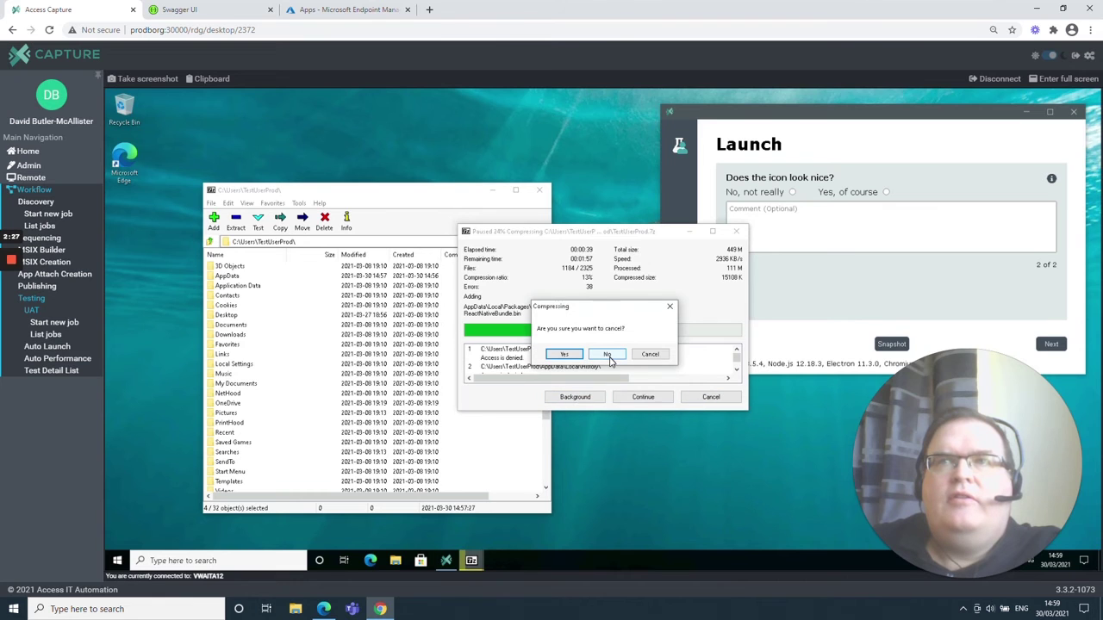
left_click(563, 355)
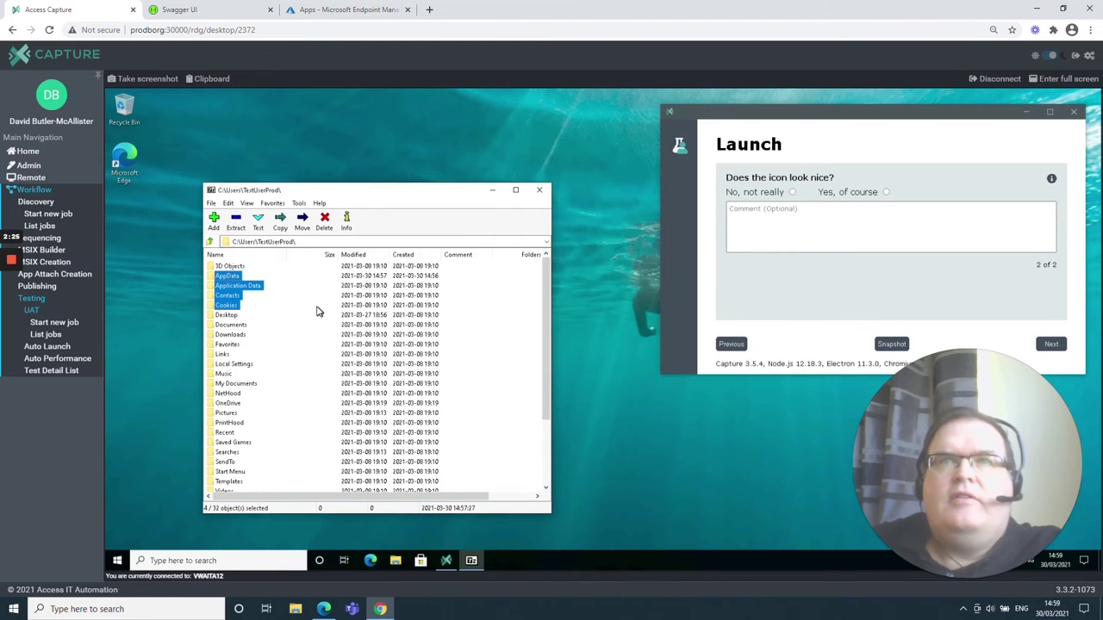
Try to compress only the Application Data folder of C:\Users\TestUserProd into Application Data.7z
left_click(245, 288)
left_click(214, 221)
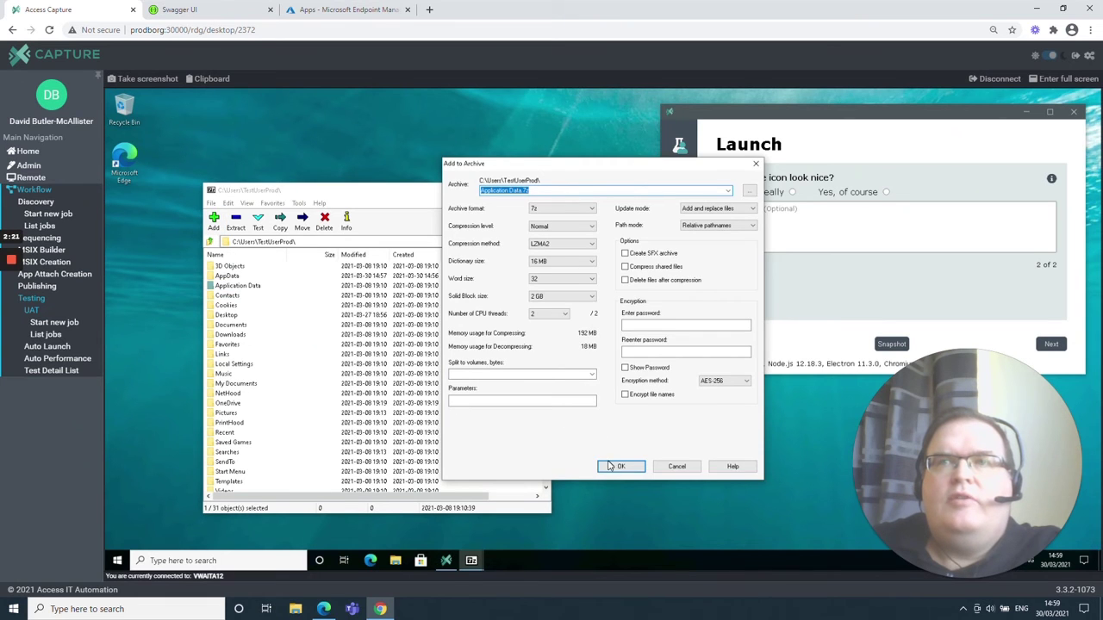
left_click(618, 466)
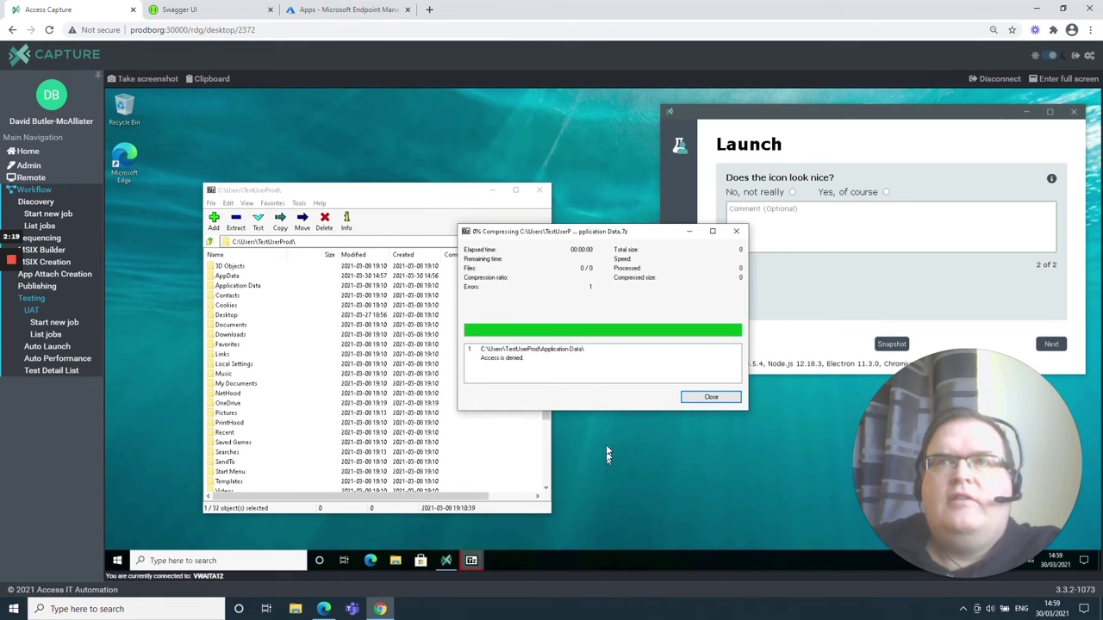
left_click(707, 398)
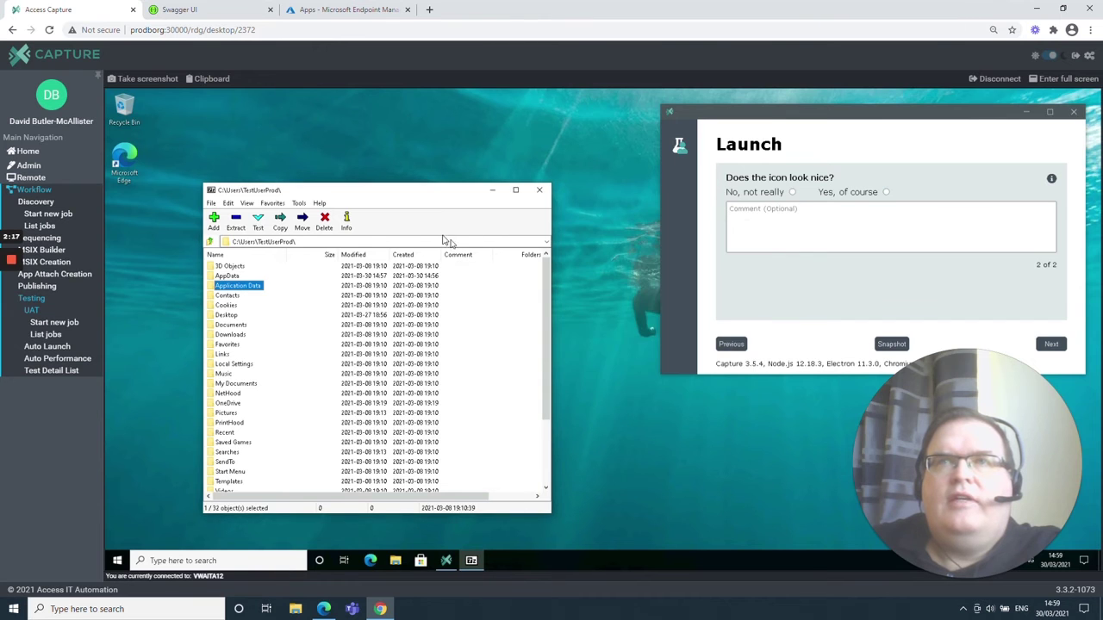
Close 7-Zip, answer "Yes, of course" to the question "Does the icon look nice?" and finish the UAT test
left_click(539, 190)
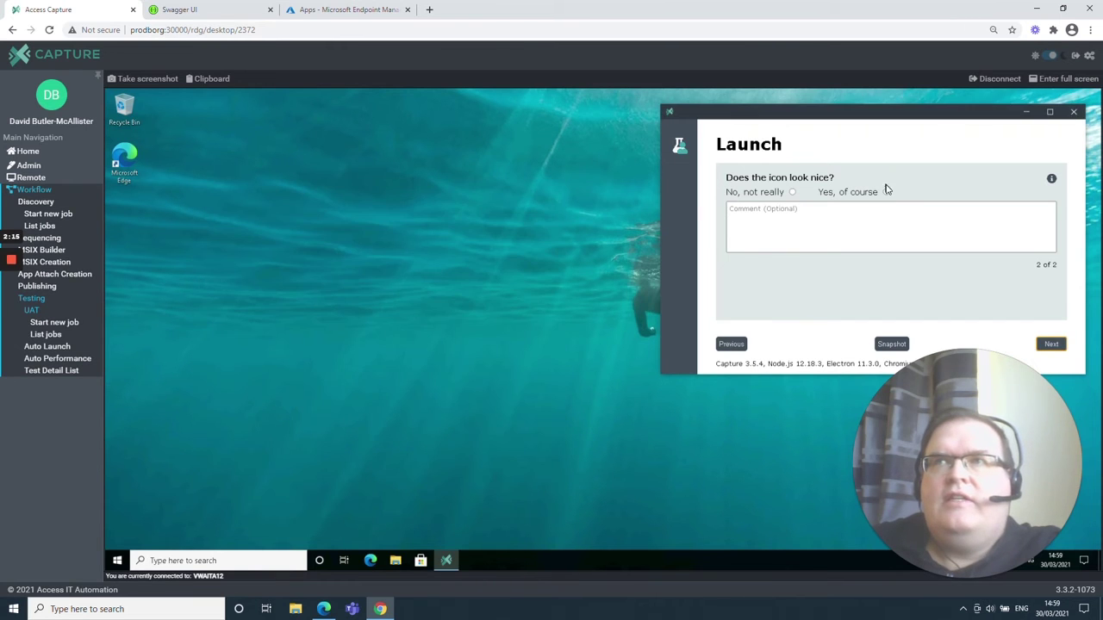
left_click(1048, 345)
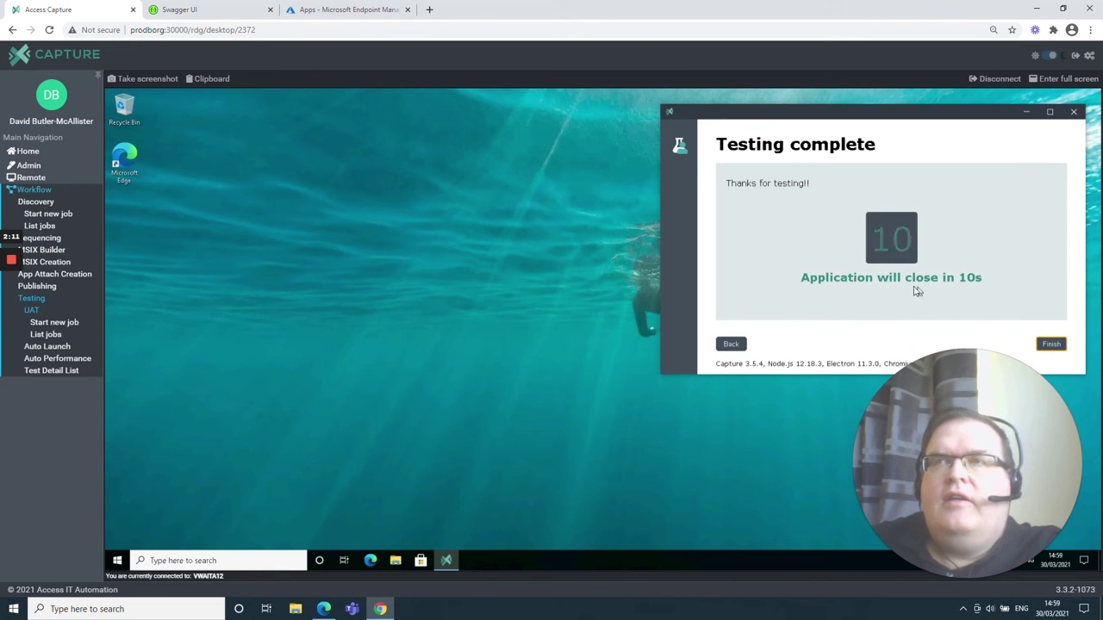
left_click(1049, 345)
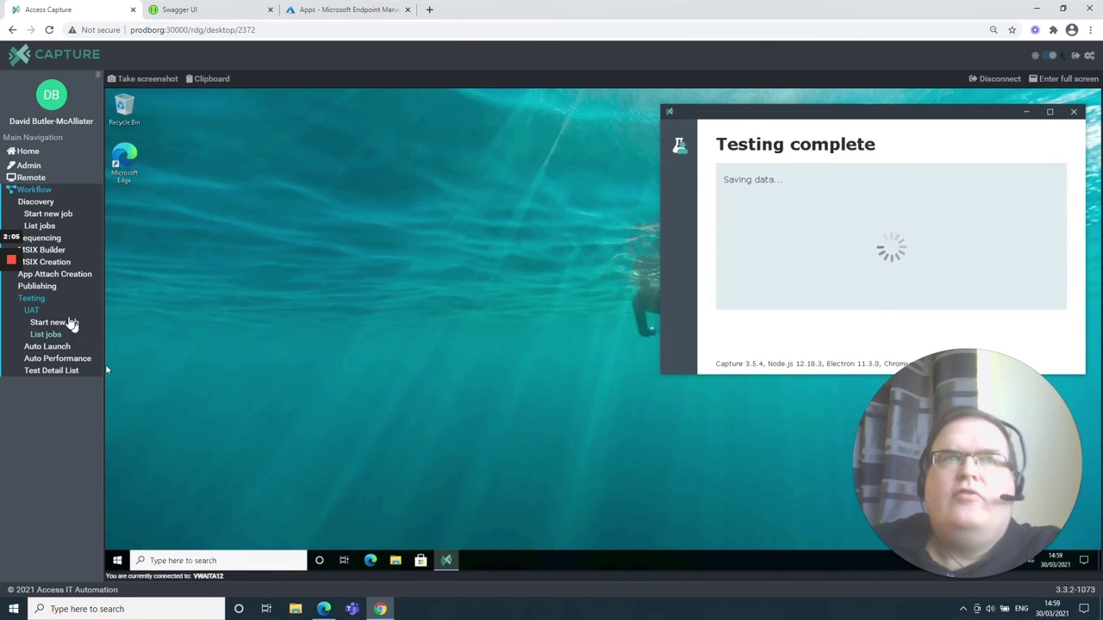
Open the list of UAT testing jobs and expand the test session of job 2372
left_click(41, 336)
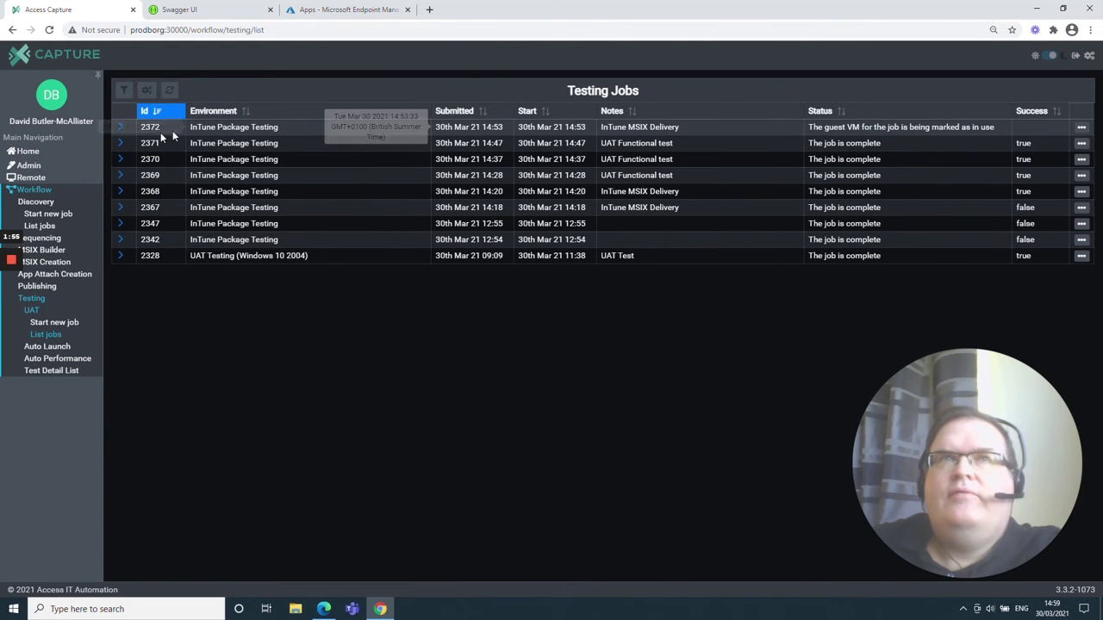
left_click(49, 31)
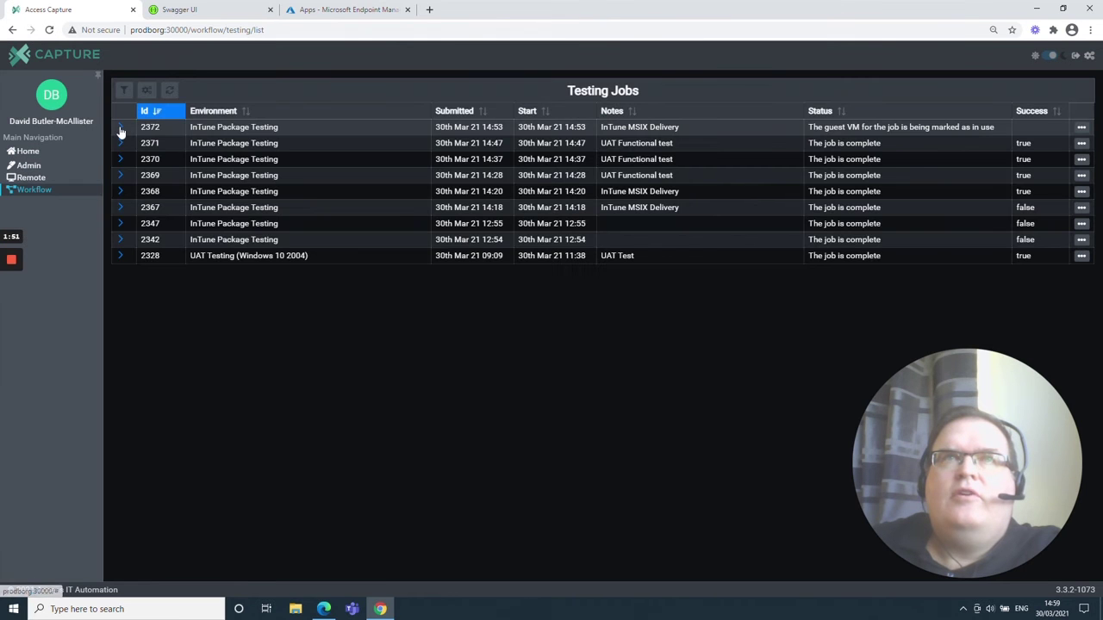
left_click(119, 131)
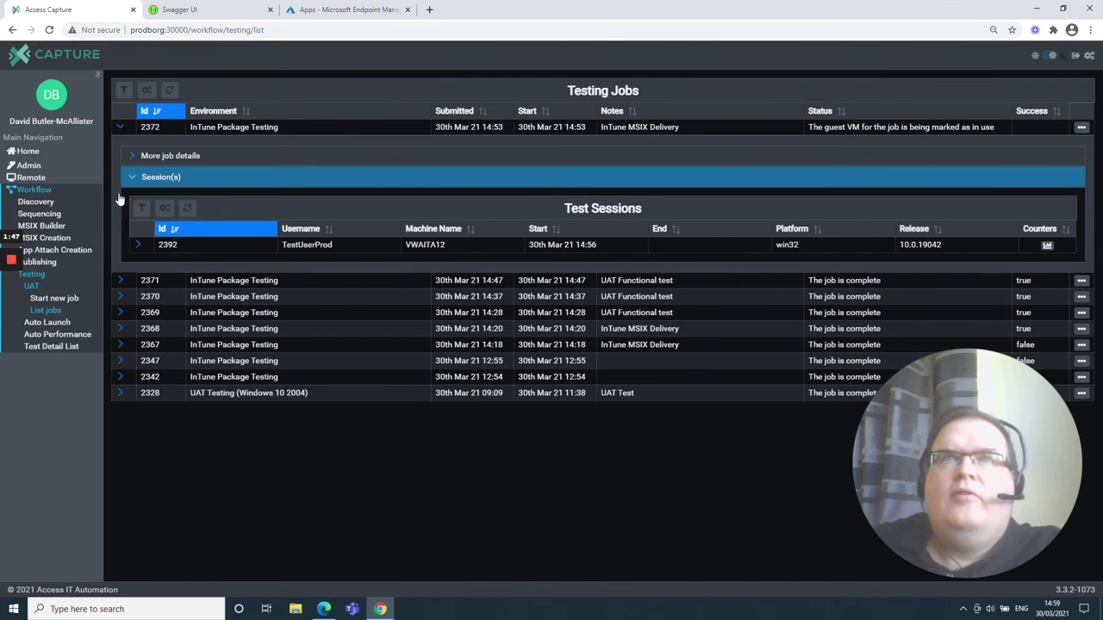
left_click(138, 244)
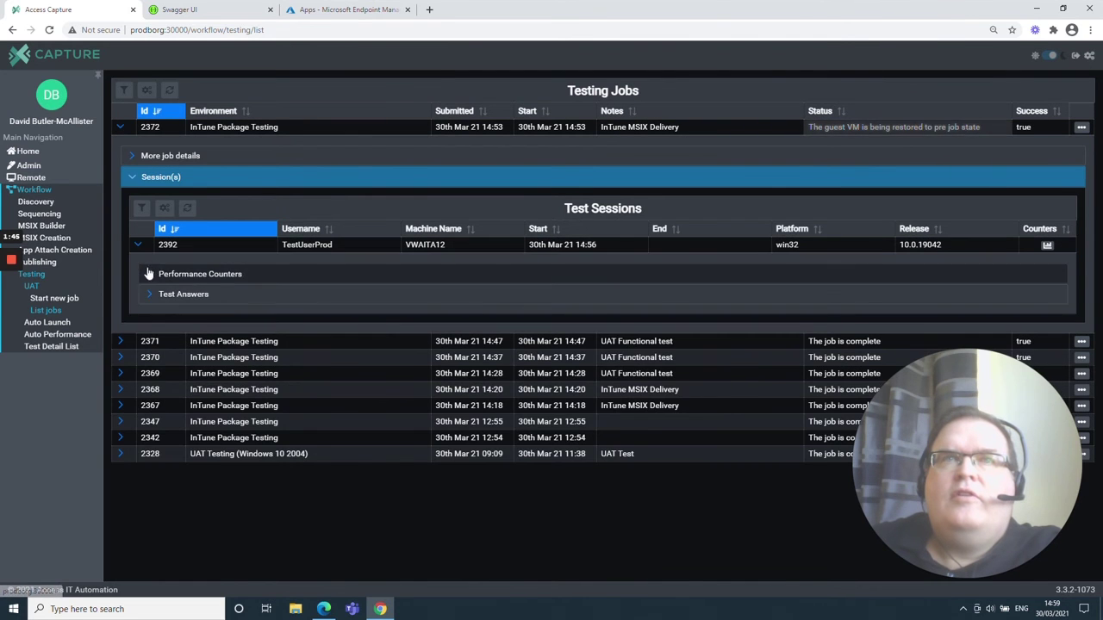
Review the session's performance counters for 7zFM.exe, 7zG.exe and the system, including the % Processor Time chart of 7zFM.exe
left_click(150, 273)
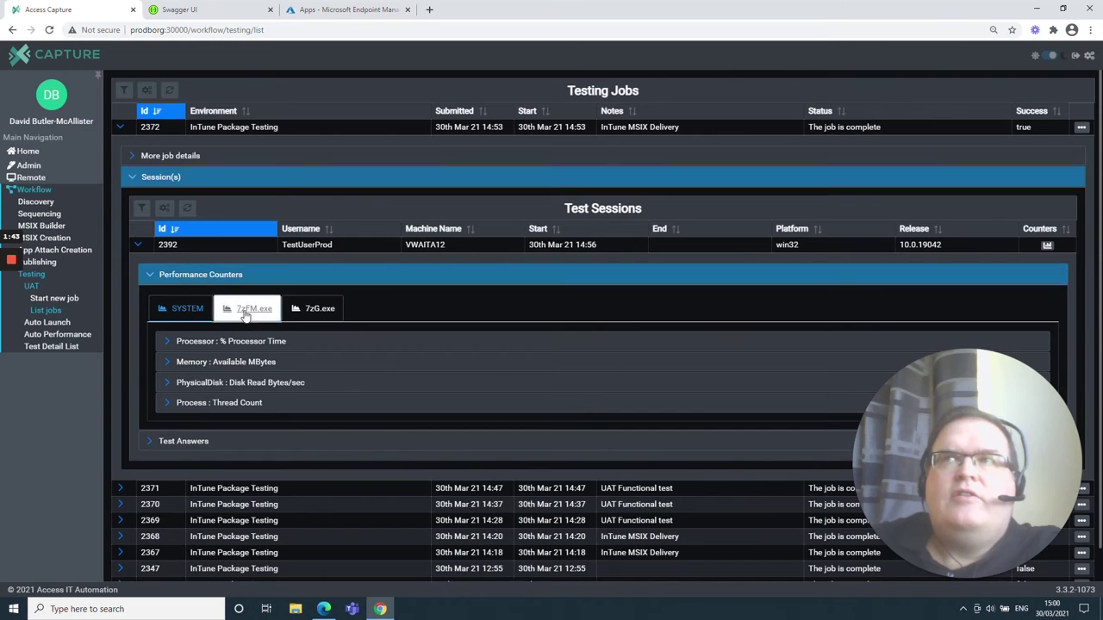
left_click(245, 313)
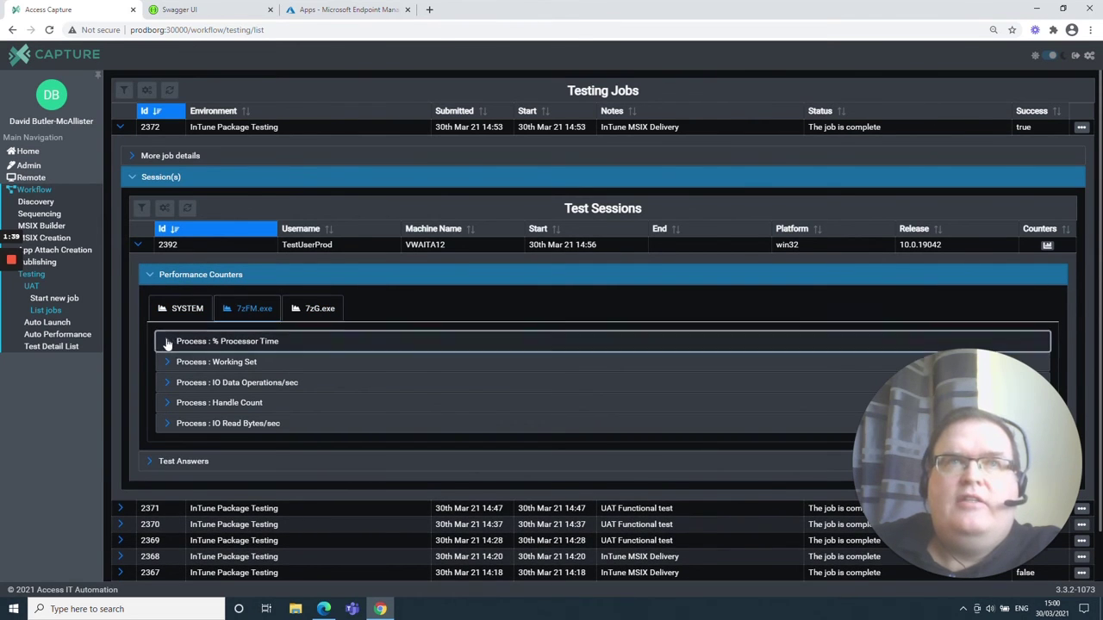
left_click(172, 341)
scroll(375, 410, "down", 3)
scroll(374, 410, "up", 2)
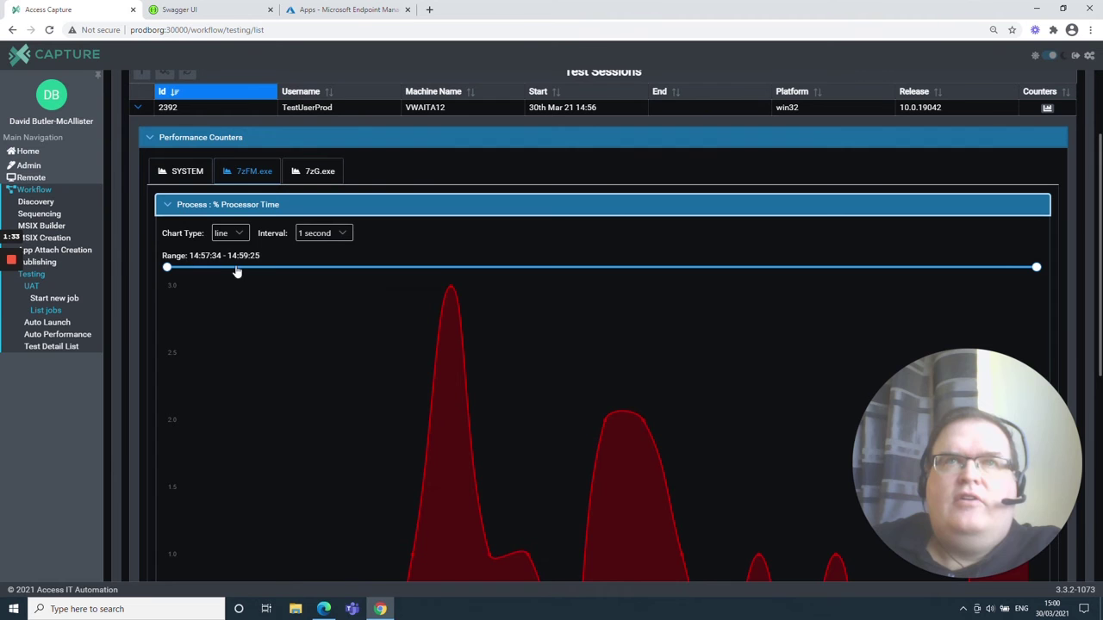
left_click(332, 177)
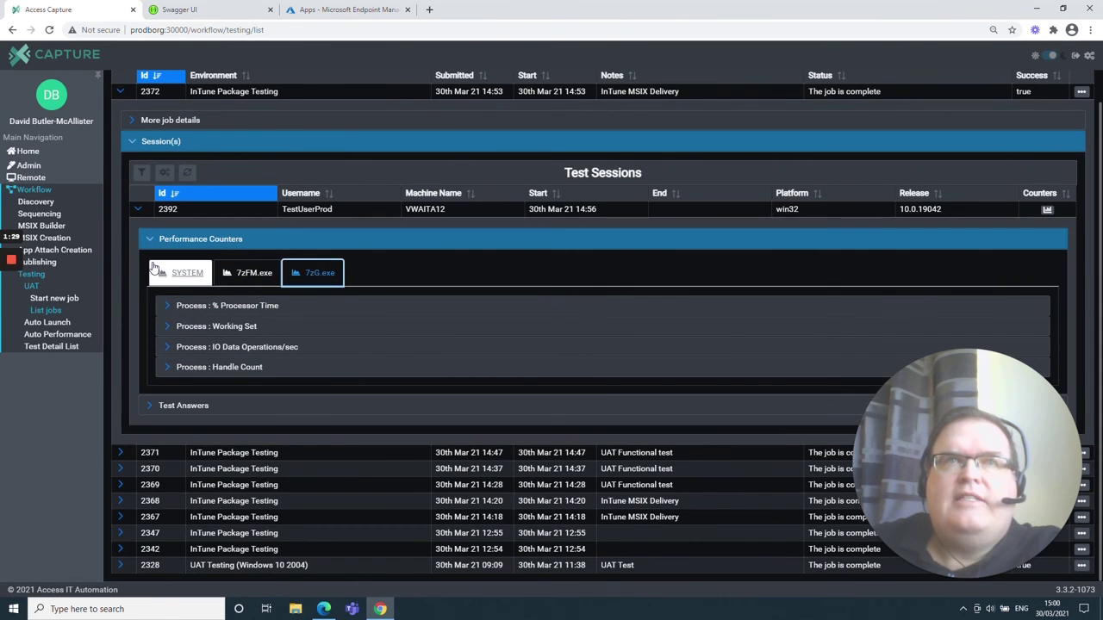
left_click(163, 271)
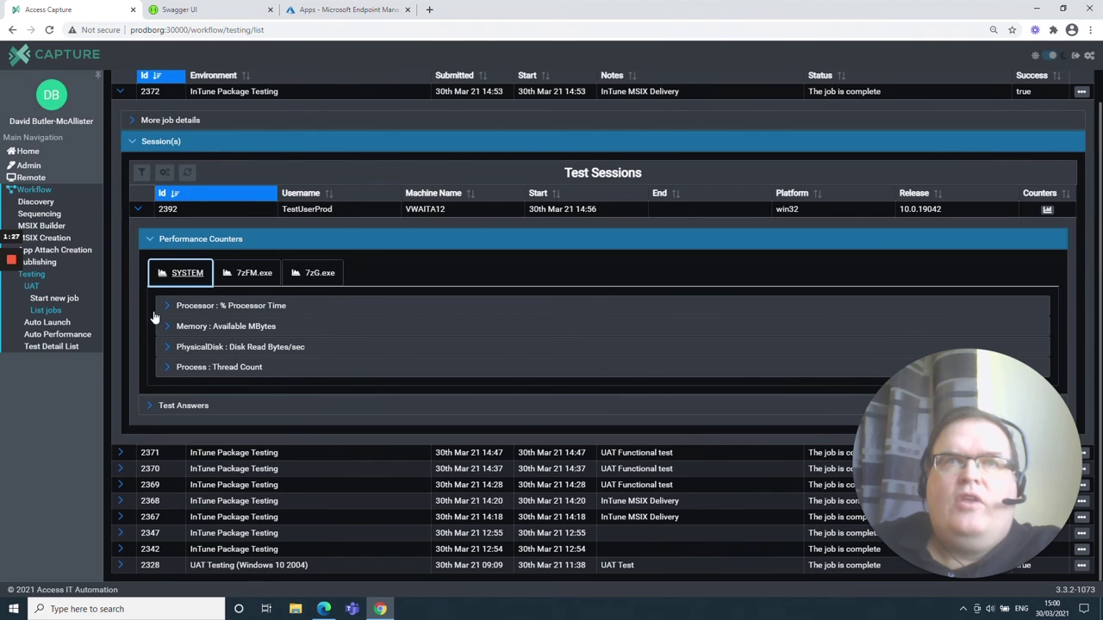
Check the session's test answers and view the snapshot saved for the question "Does this launch?"
left_click(142, 405)
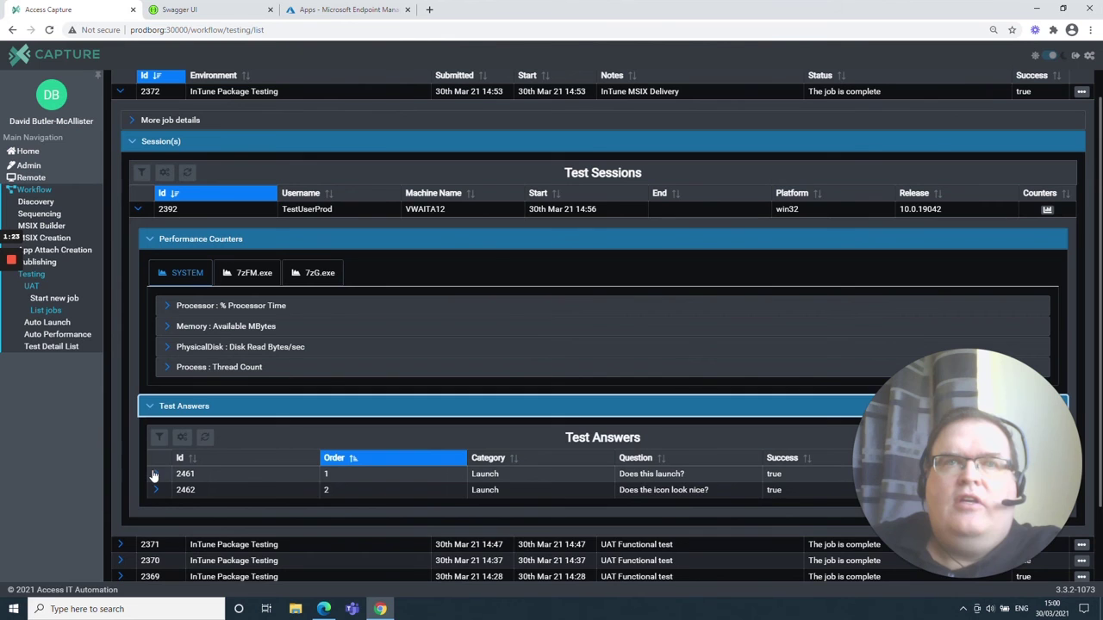
left_click(155, 474)
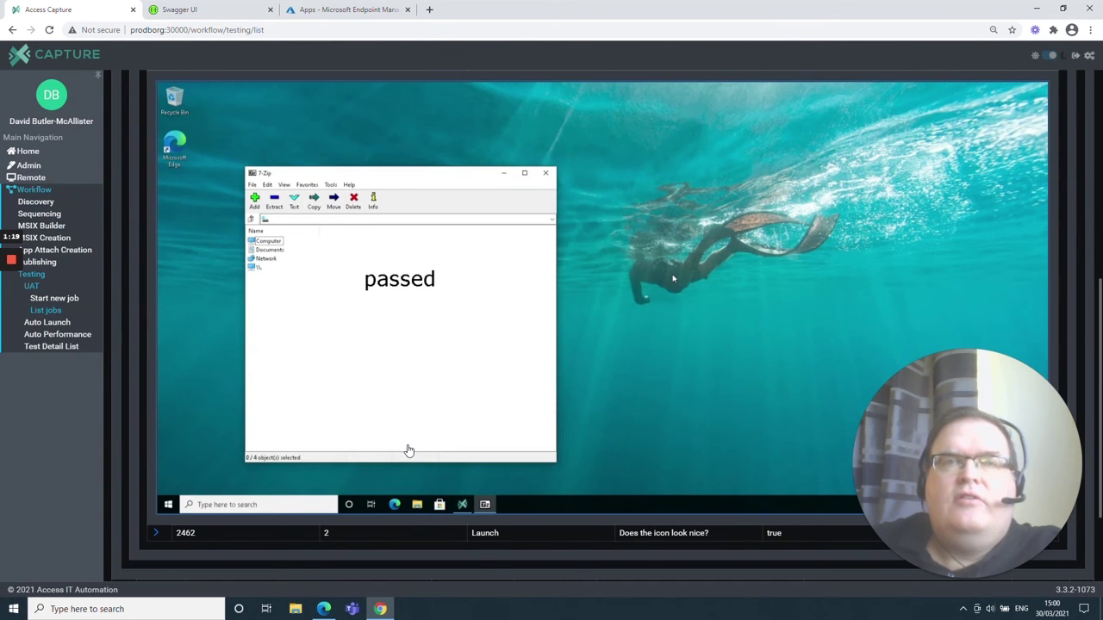
scroll(408, 446, "down", 2)
scroll(424, 370, "up", 3)
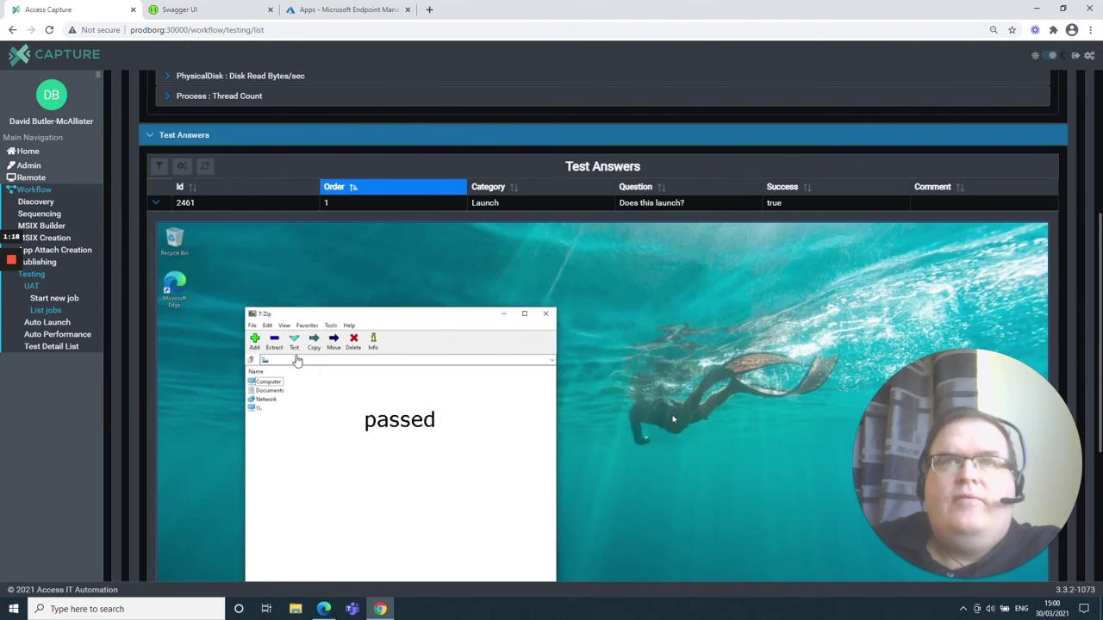
Collapse the snapshot of the "Does this launch?" answer and add the End column to the Testing Jobs table
left_click(156, 203)
scroll(309, 223, "up", 4)
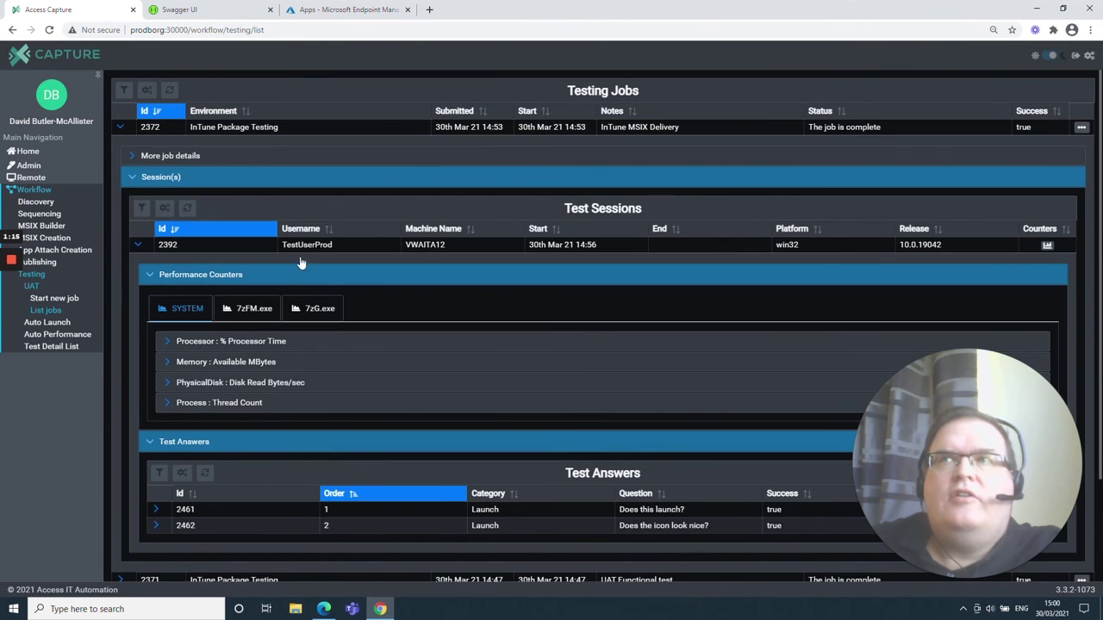
left_click(147, 89)
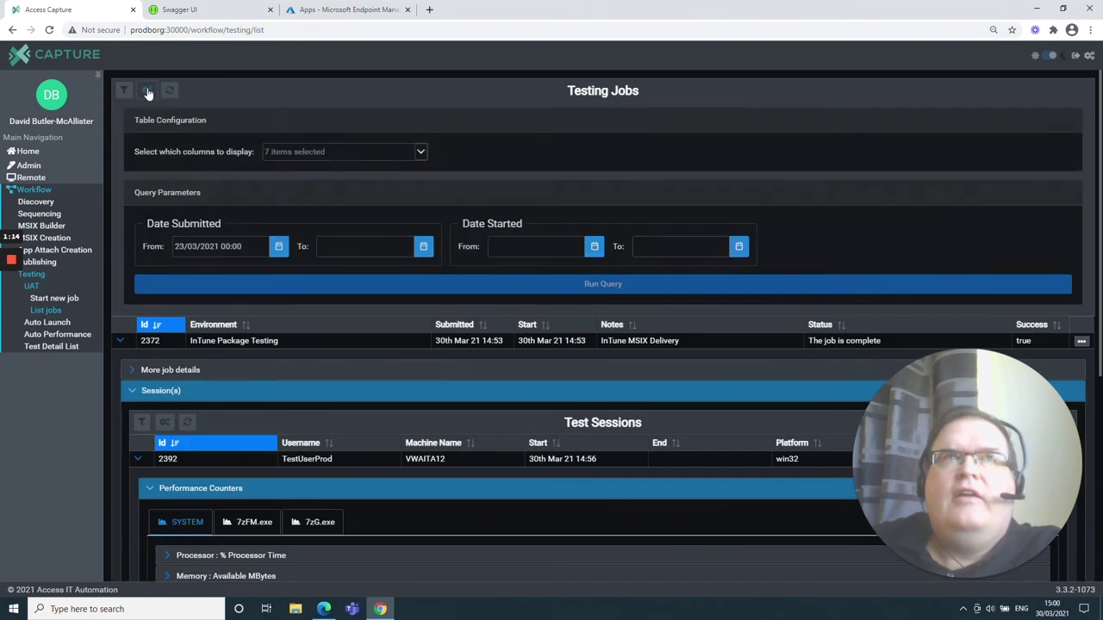
left_click(274, 152)
left_click(284, 311)
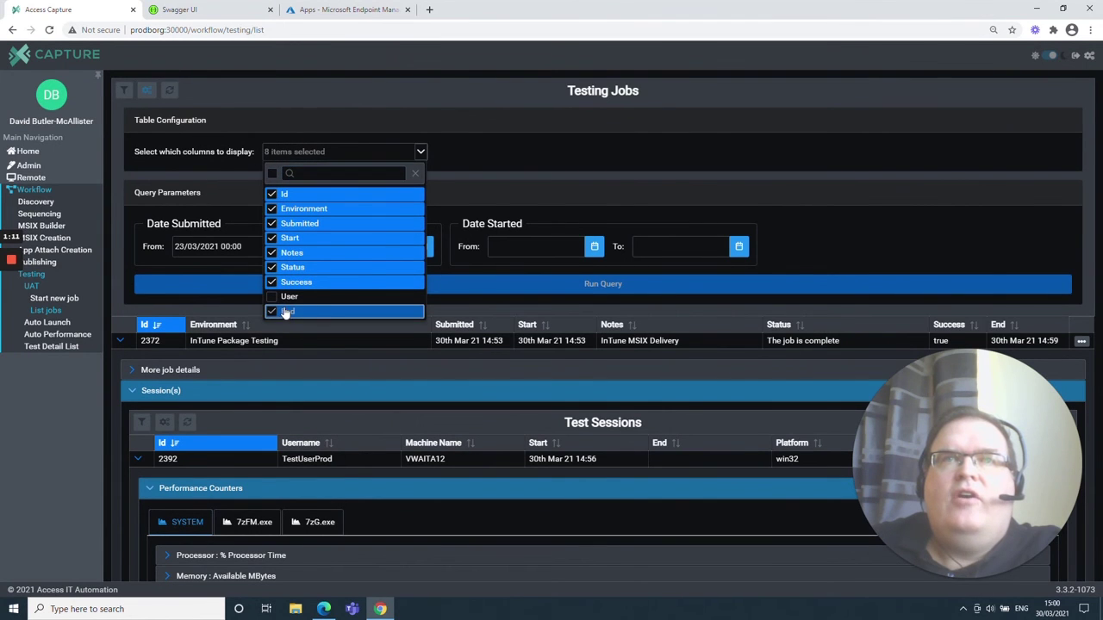
left_click(468, 136)
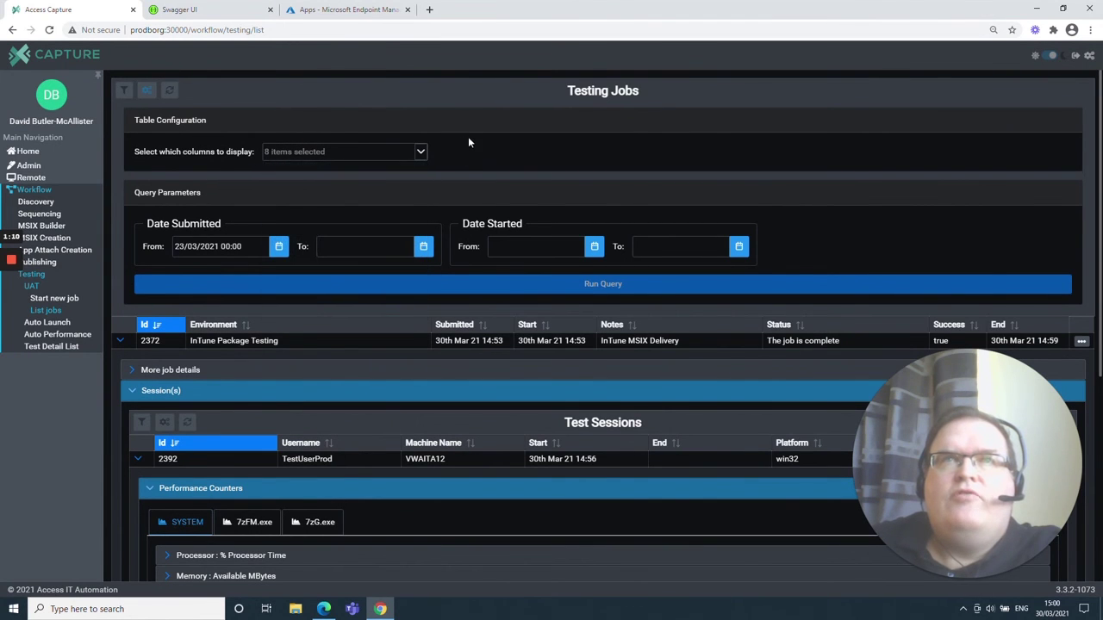
left_click(149, 93)
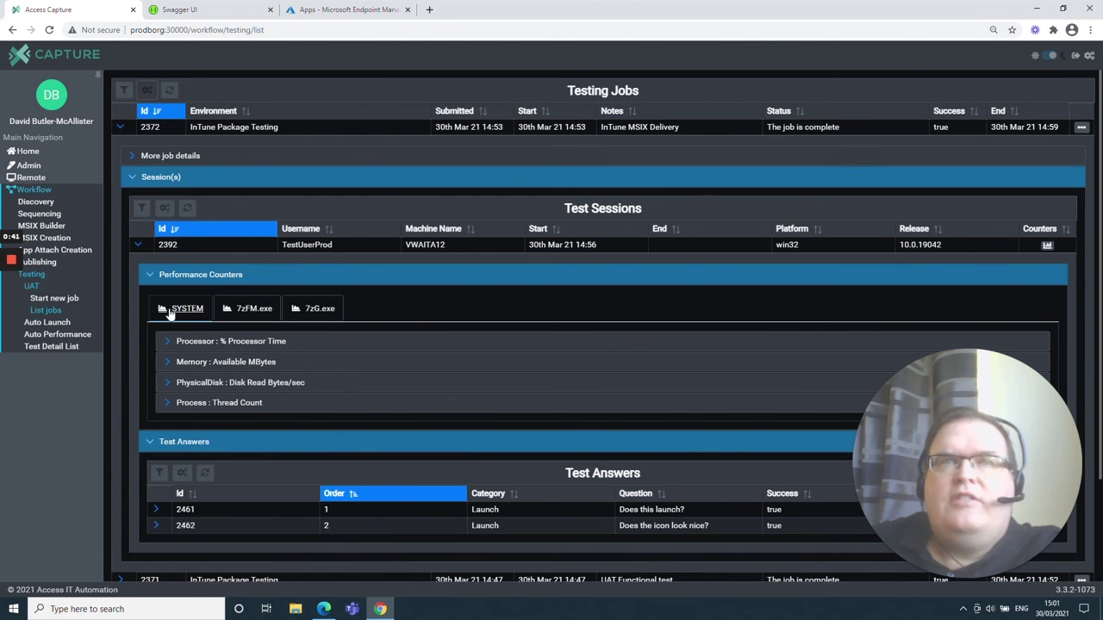
Look over the 7zFM.exe performance counters and examine the Working Set chart of 7zG.exe
left_click(228, 316)
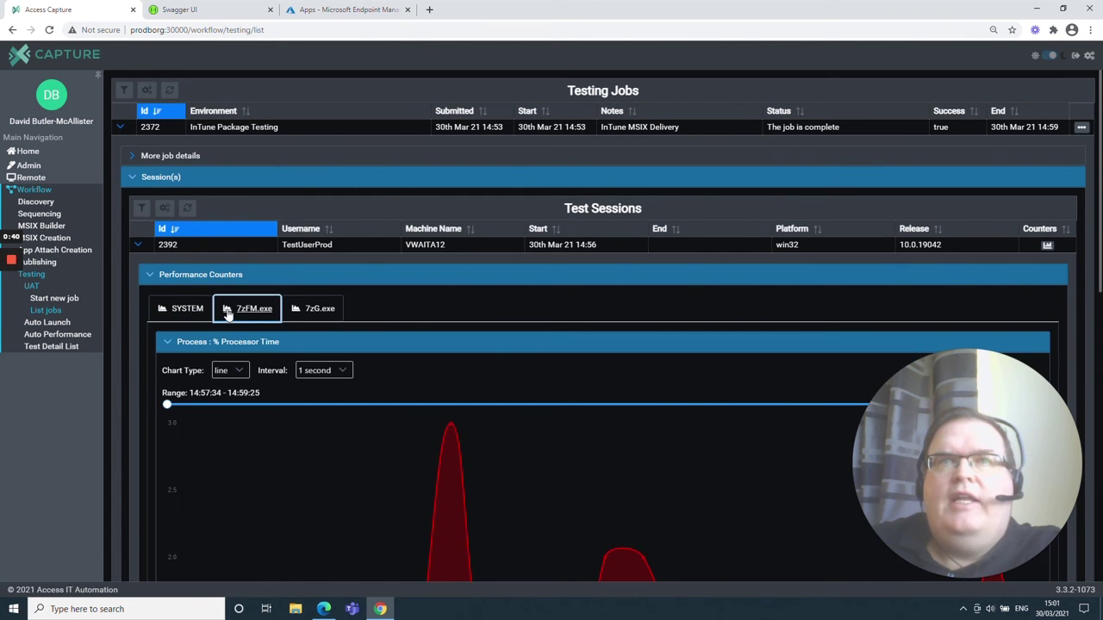
left_click(305, 315)
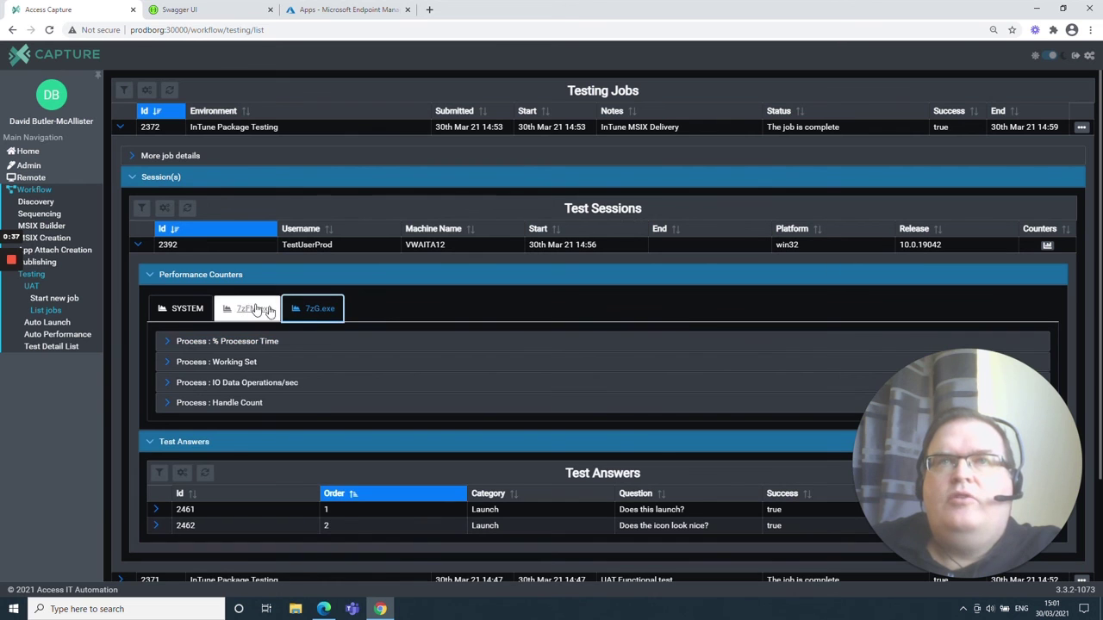
left_click(172, 362)
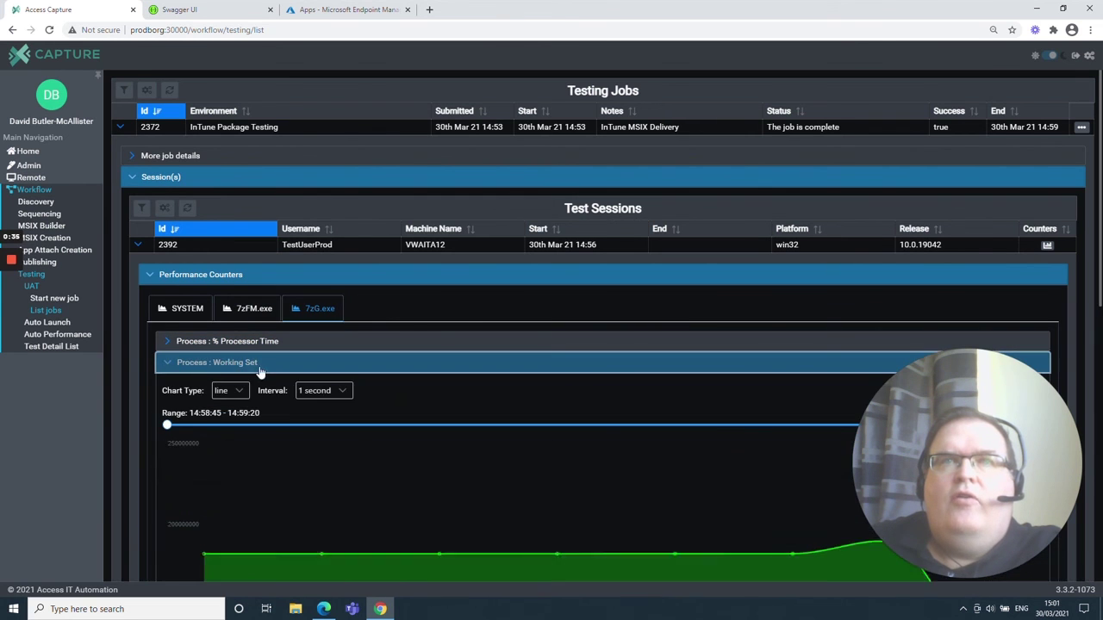
scroll(194, 258, "down", 3)
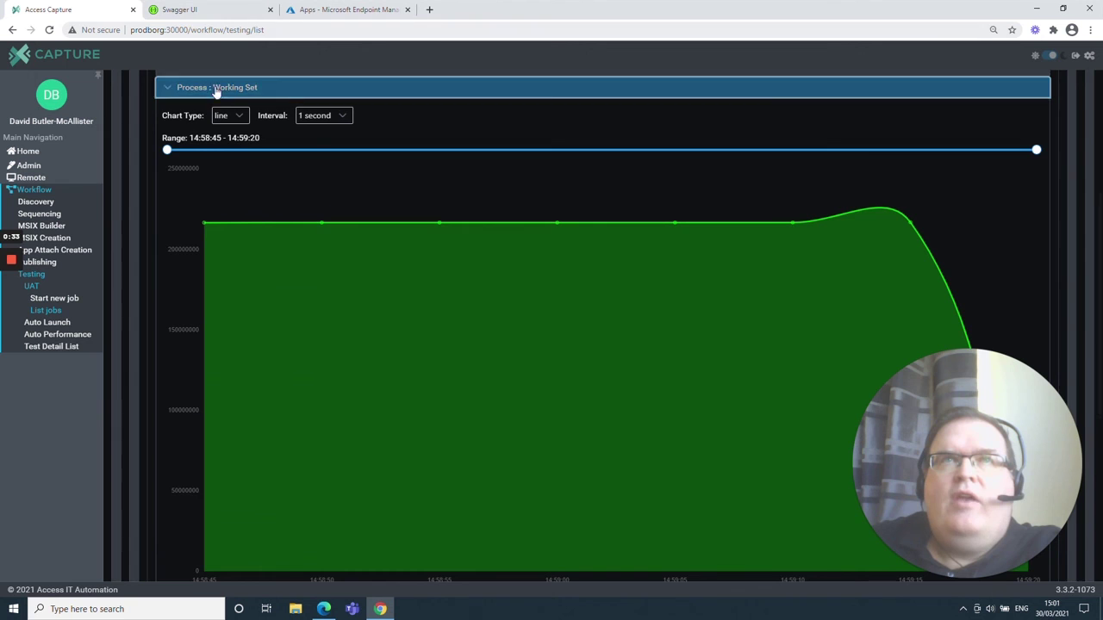
left_click(166, 92)
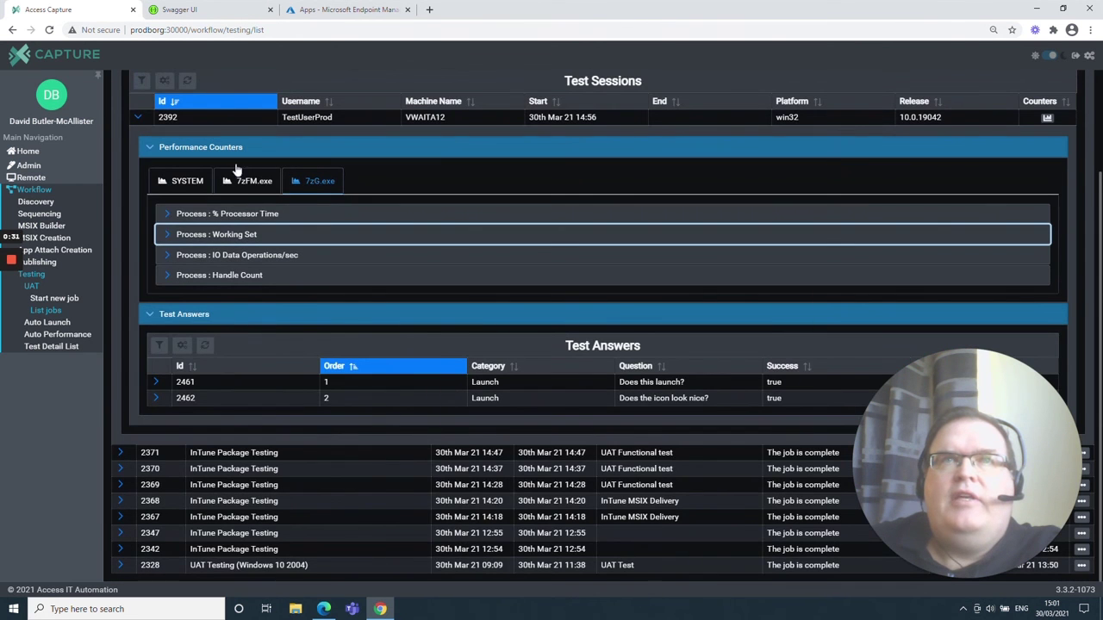
Compare the % Processor Time chart of 7zG.exe with the 7zFM.exe counters and return to the system counters
left_click(246, 215)
left_click(250, 189)
left_click(312, 182)
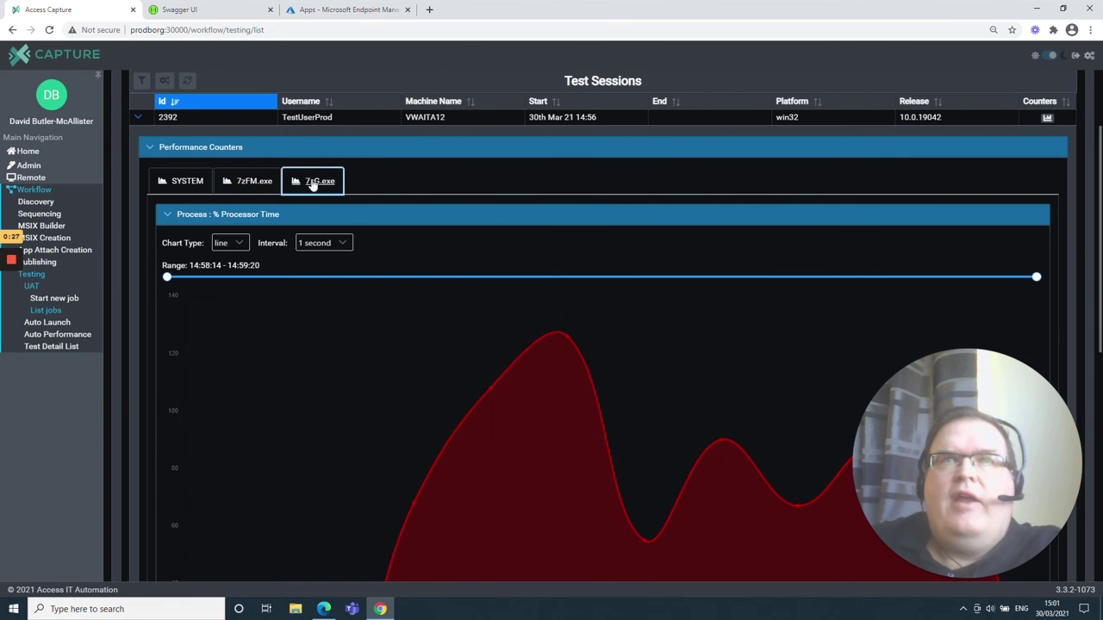
left_click(250, 182)
left_click(194, 184)
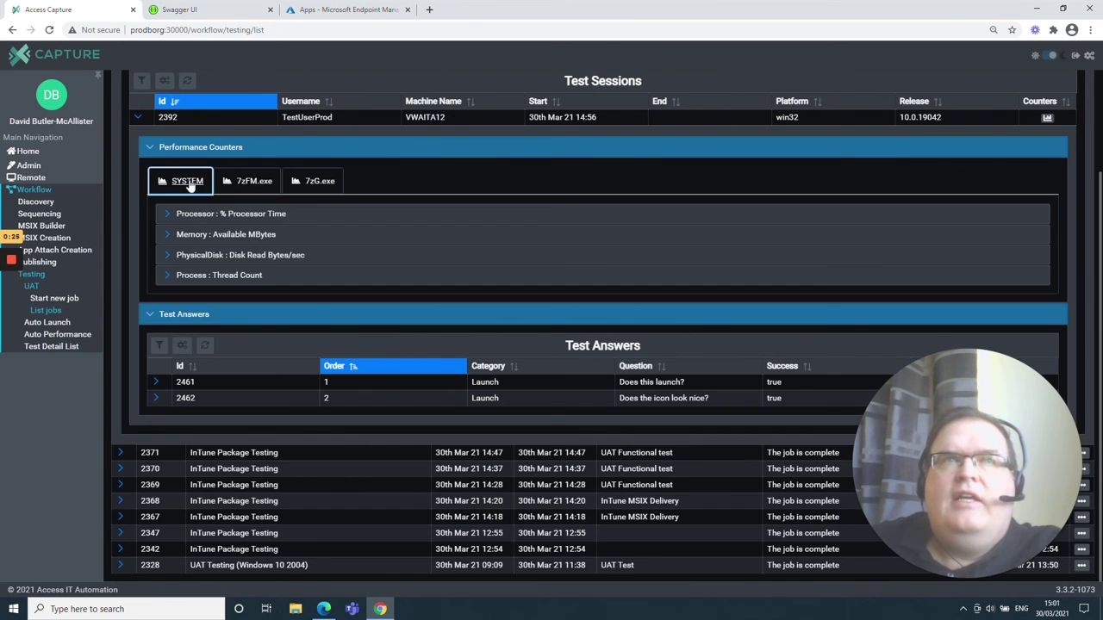
left_click(41, 156)
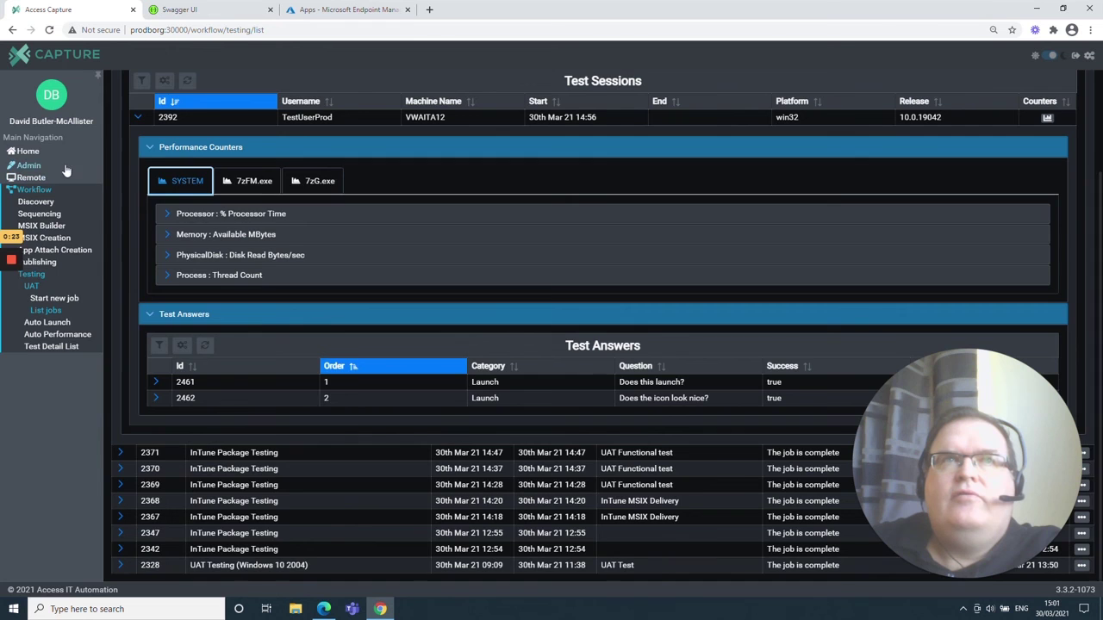